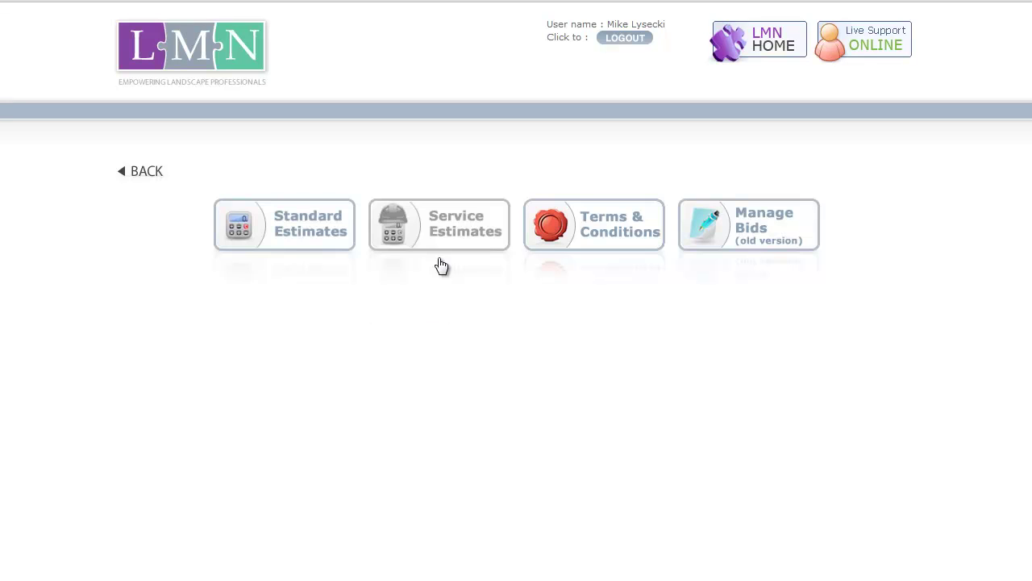
- Open the Standard Estimates list showing the company's estimates from the last 6 months
left_click(292, 246)
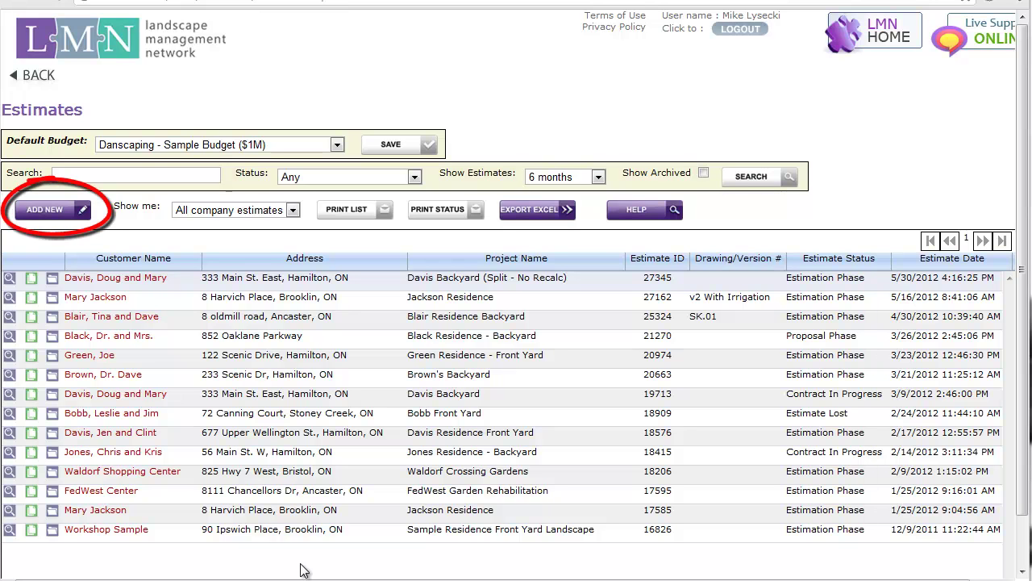
- Add a new estimate and enter the client's name
left_click(78, 215)
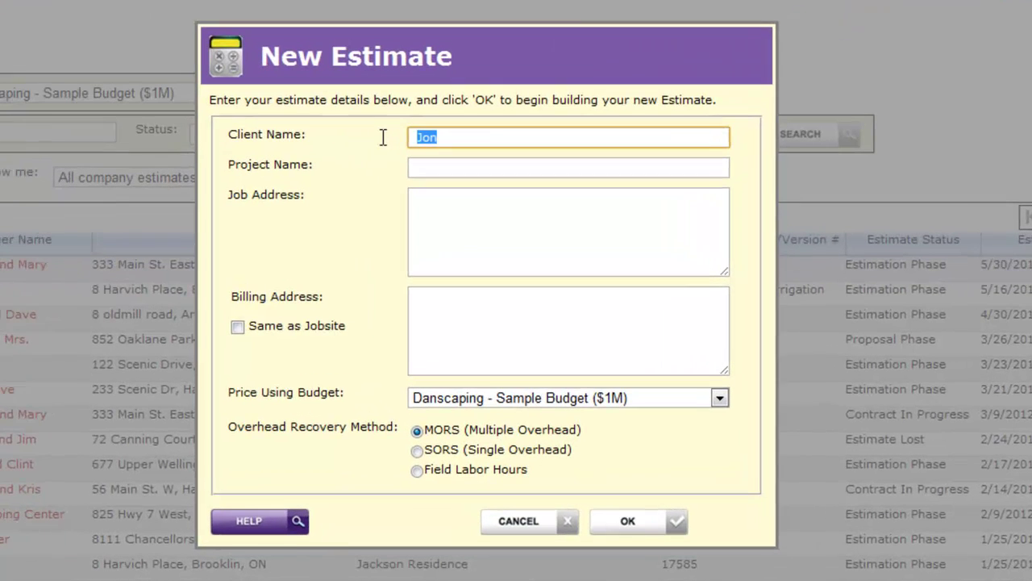
type("Jones, ")
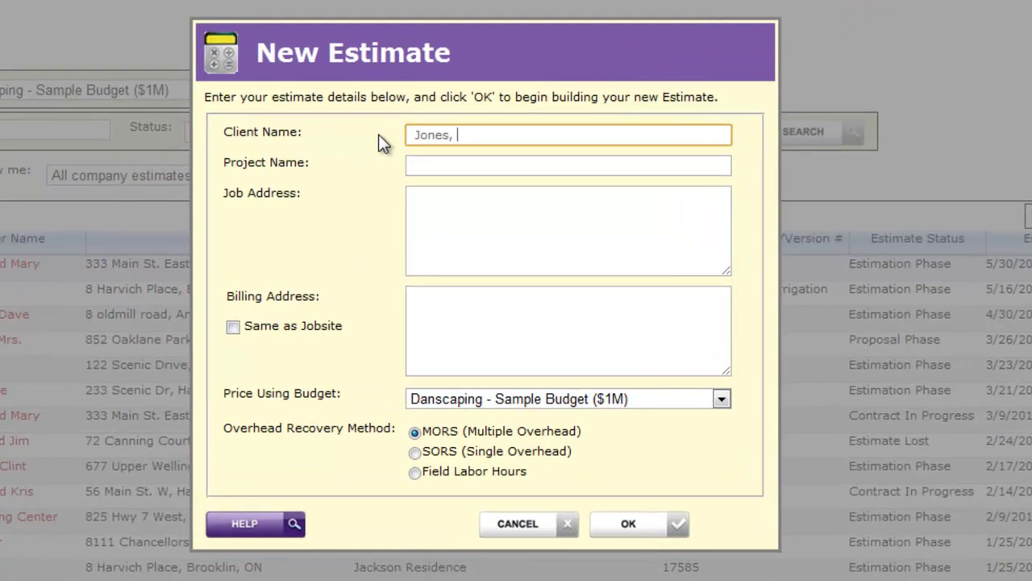
type("Dr. and Mrs.")
key("Tab")
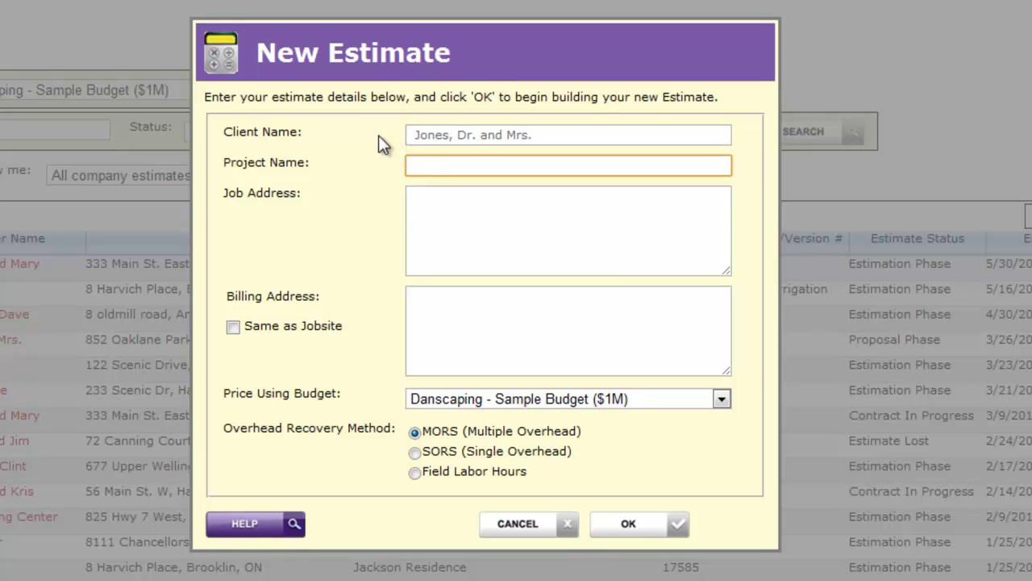
- Accept the suggested backyard project name and enter the client's job site address
type("Jone")
key("Down")
key("Tab")
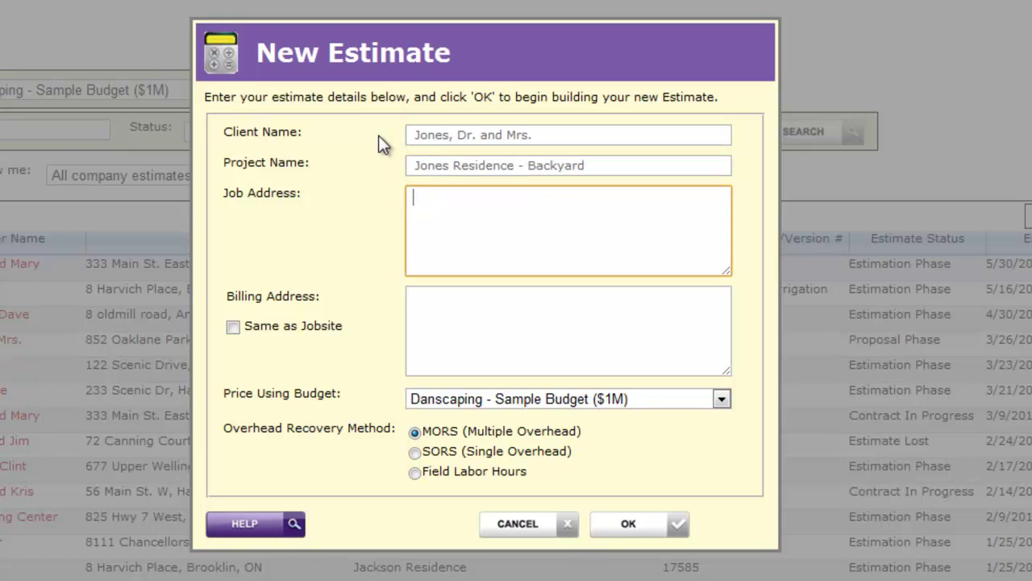
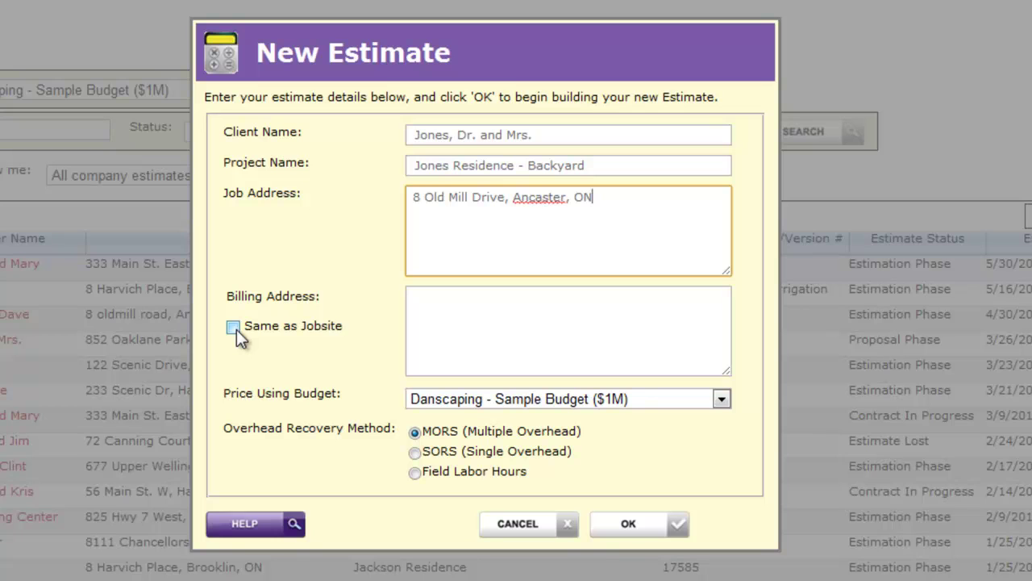
- Set billing to Same as Jobsite, keeping Danscaping - Sample Budget ($1M) and MORS overhead recovery
left_click(233, 326)
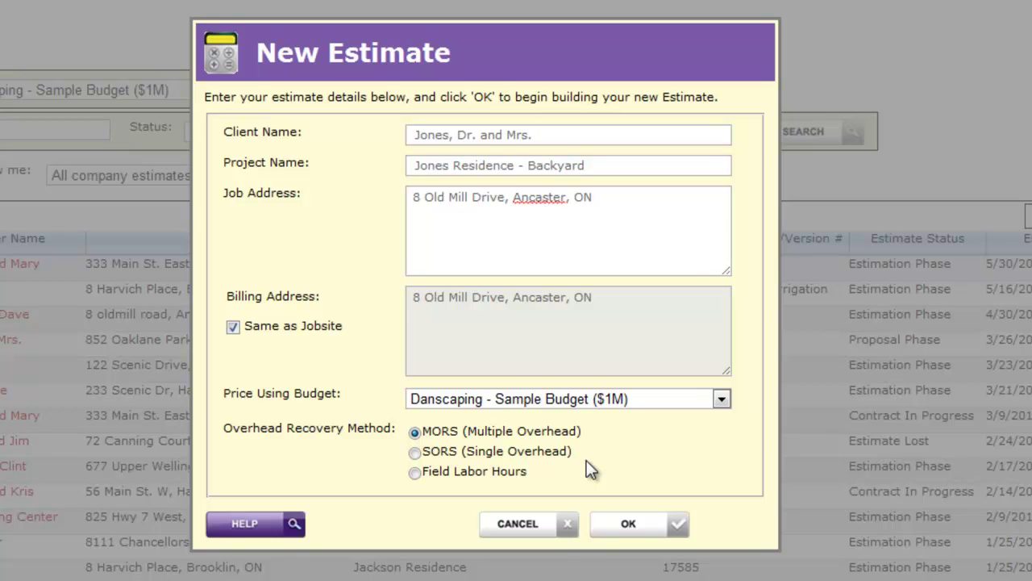
left_click(722, 401)
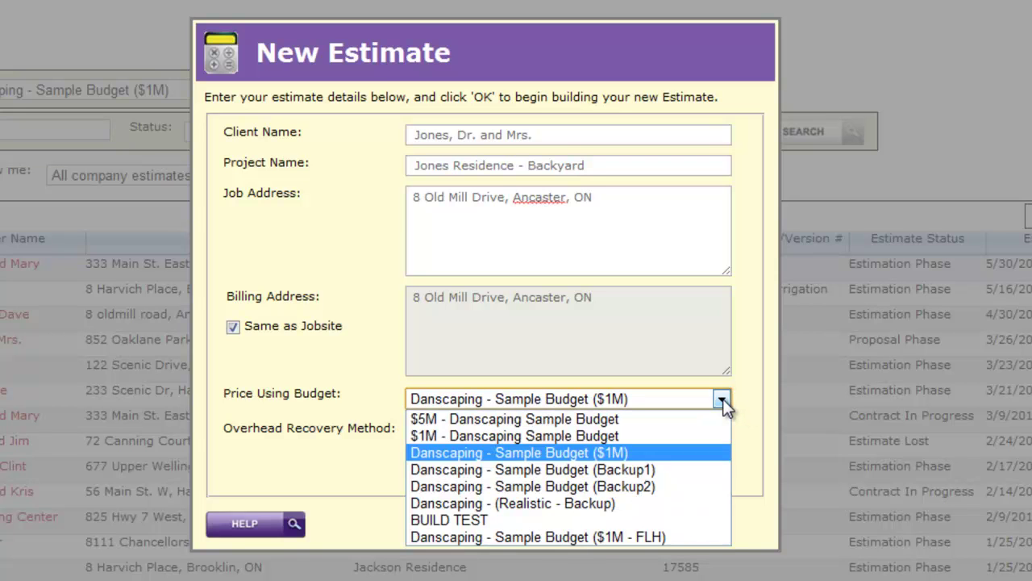
left_click(757, 401)
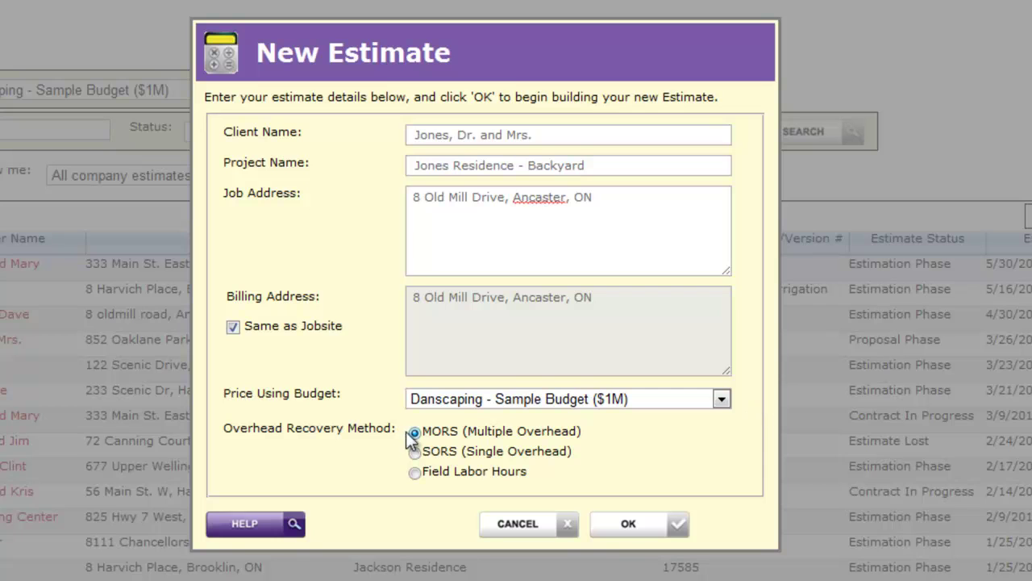
left_click(416, 453)
left_click(414, 431)
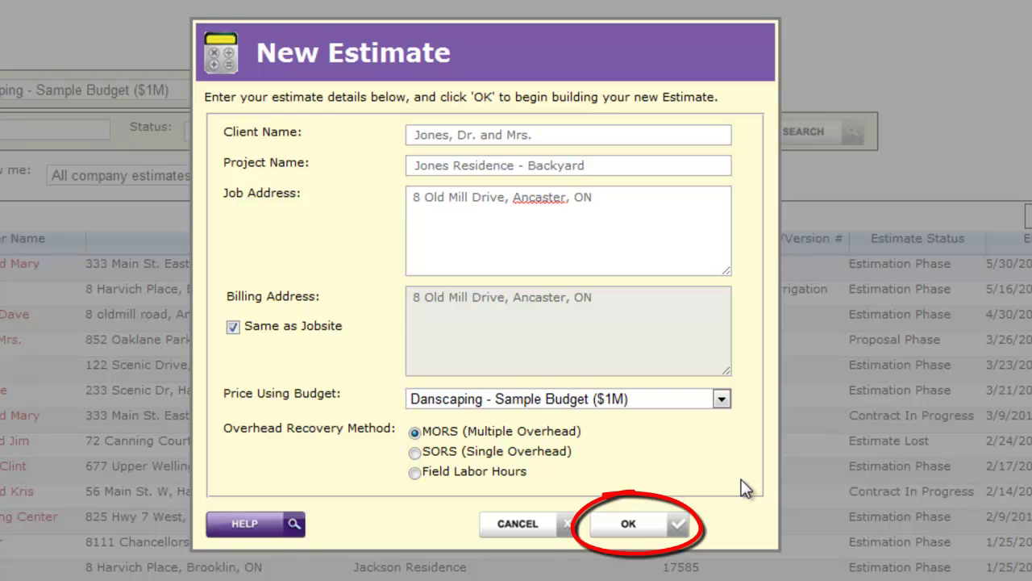
- Create the estimate and save the client's Phone 1 number in its contact info
left_click(675, 524)
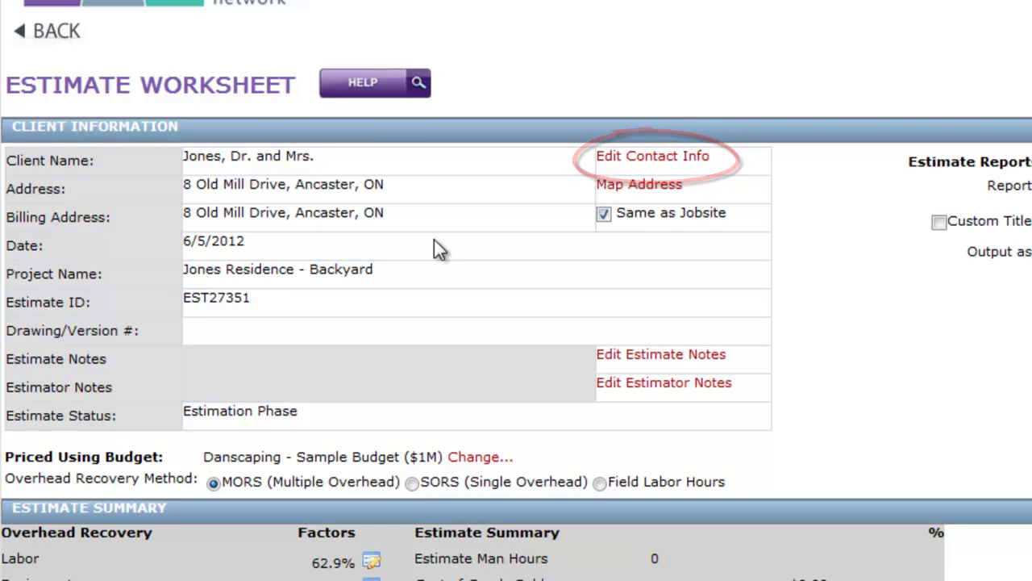
left_click(637, 165)
left_click(661, 319)
type("905-555-4646")
key("Tab")
key("Tab")
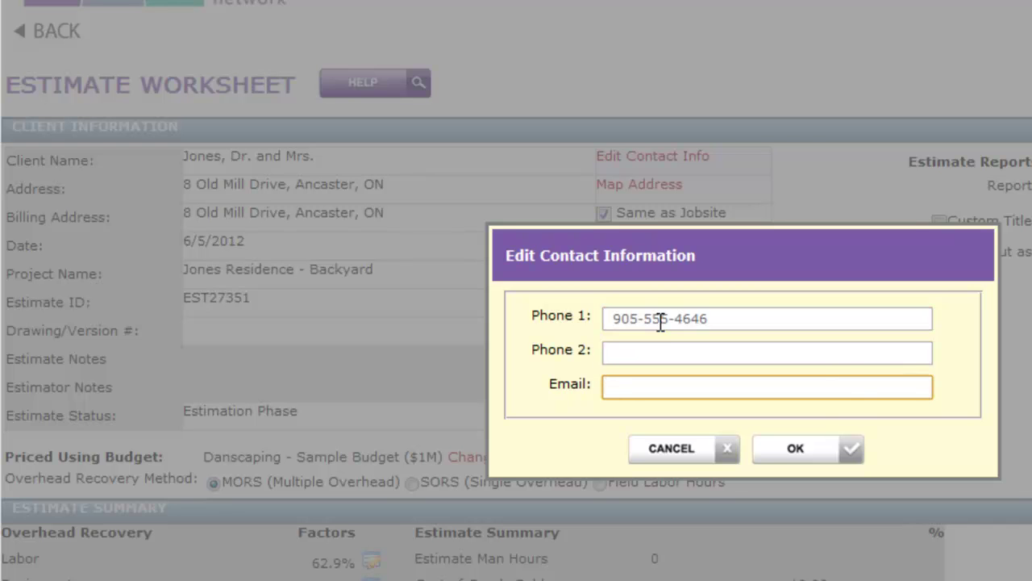
left_click(812, 453)
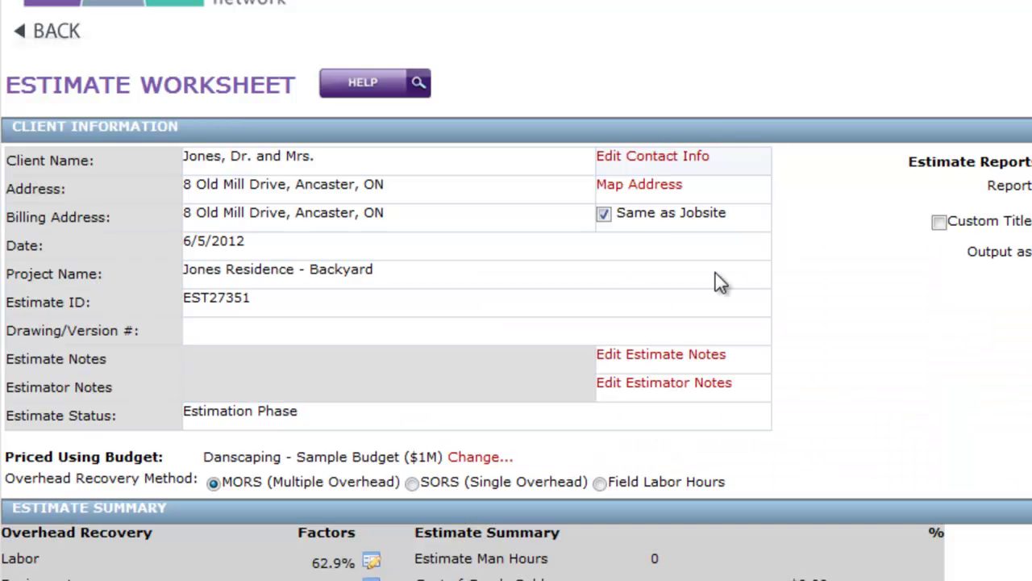
left_click(666, 186)
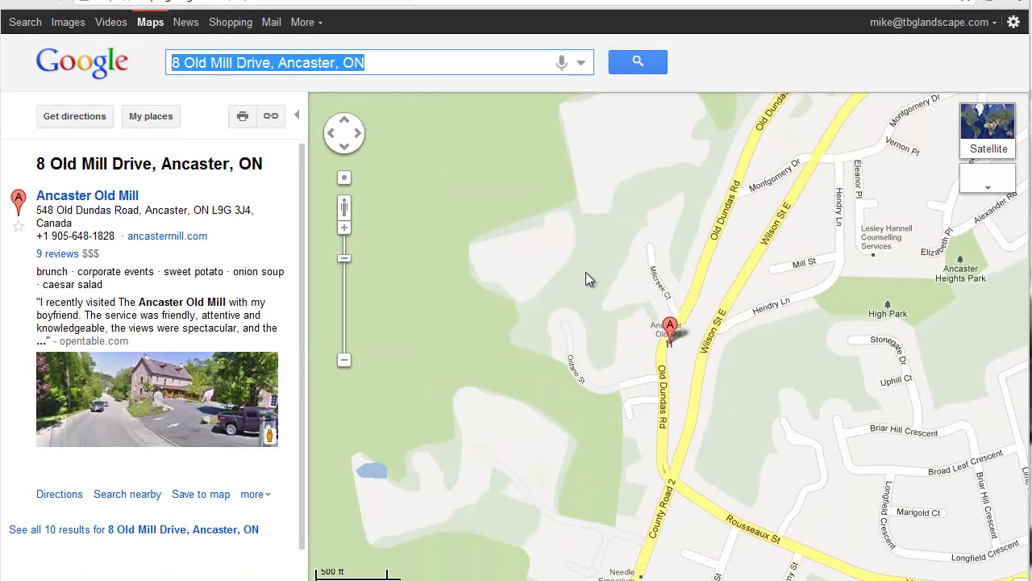
scroll(587, 272, "down", 3)
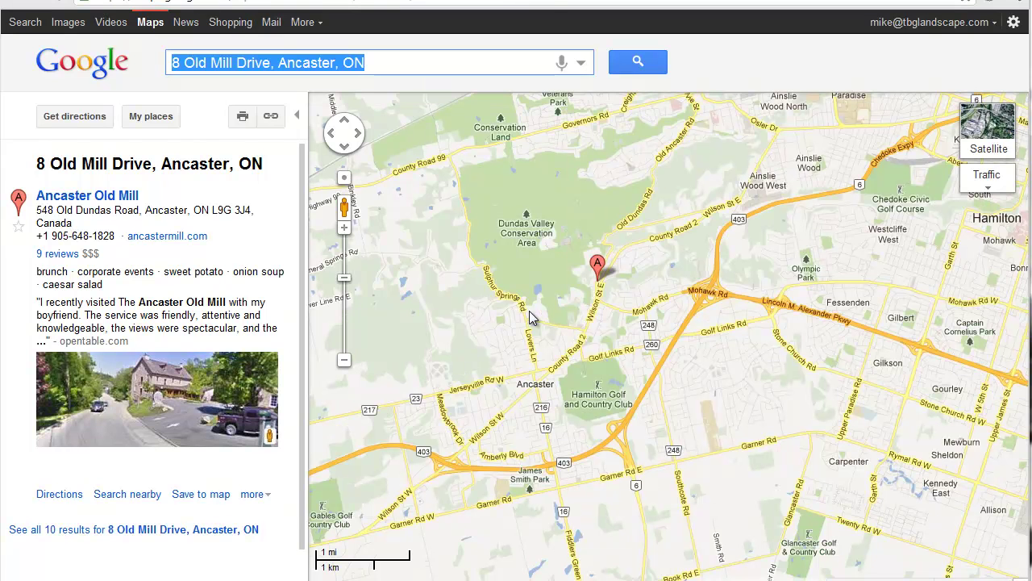
left_click(95, 121)
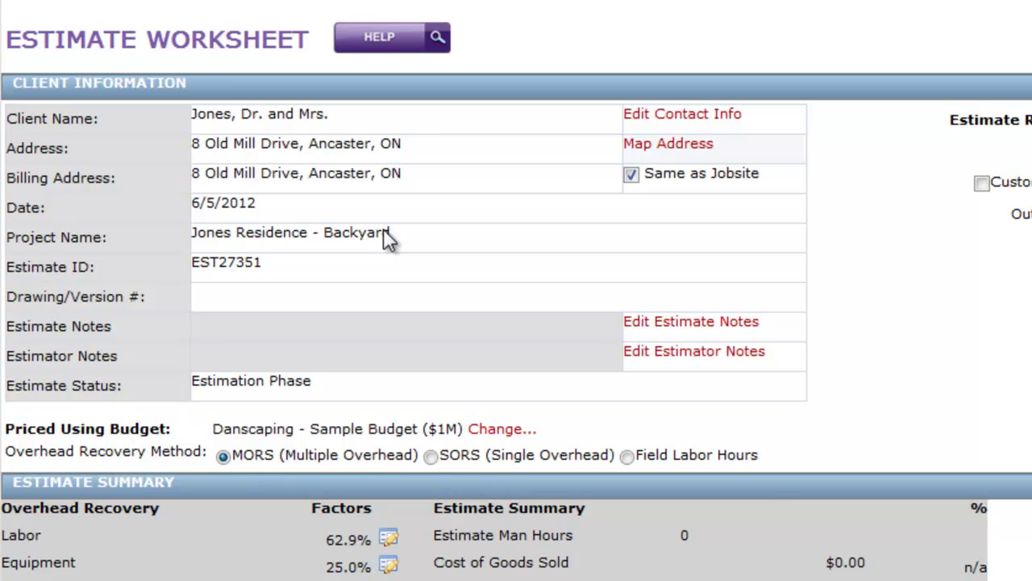
- Enter 'v. SK.03' in the worksheet's Drawing/Version # field
left_click(342, 299)
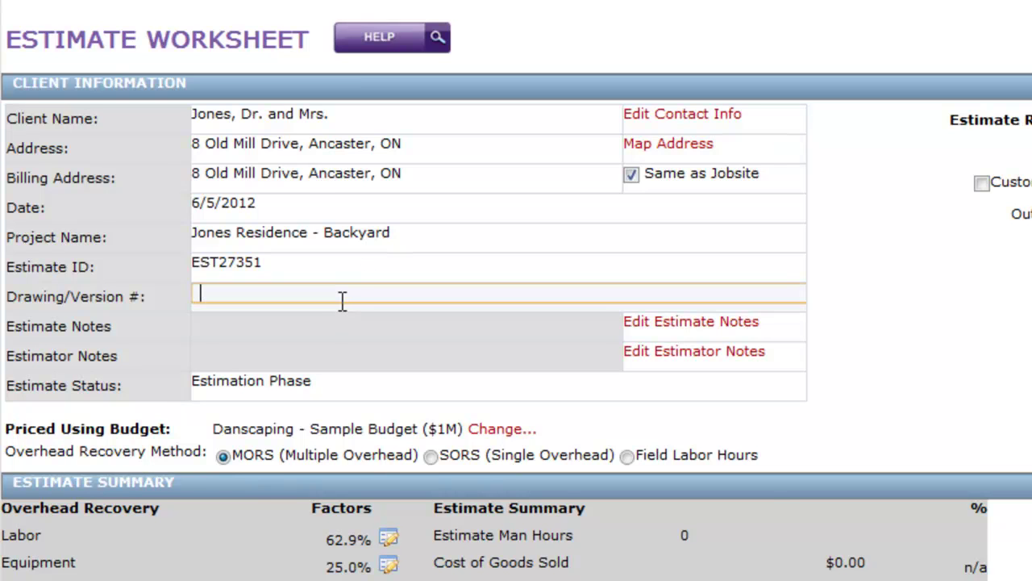
type("v. SK.03")
key("Return")
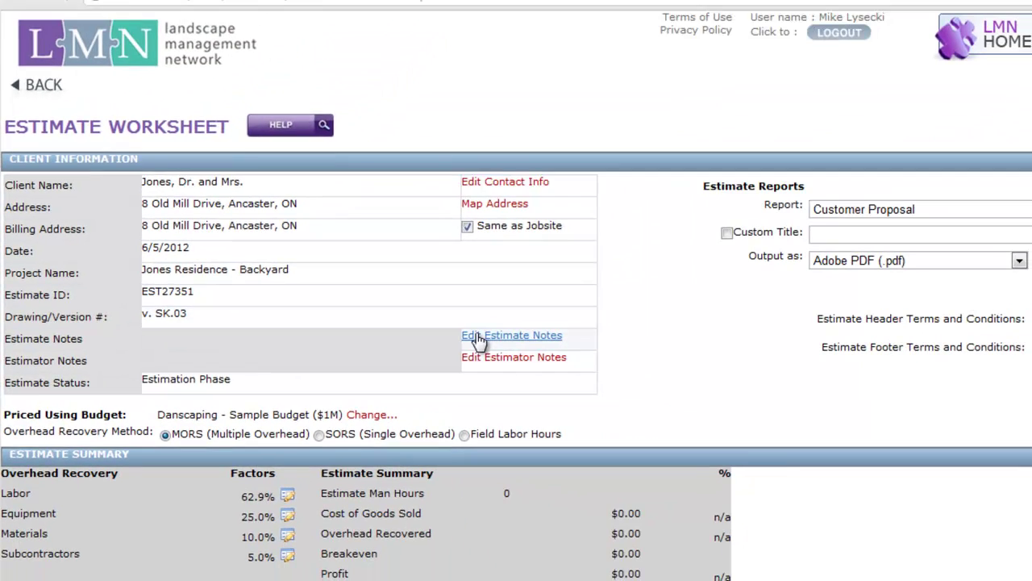
- Save the estimate note 'Thank you for the opportunity to quote on this project.'
left_click(481, 337)
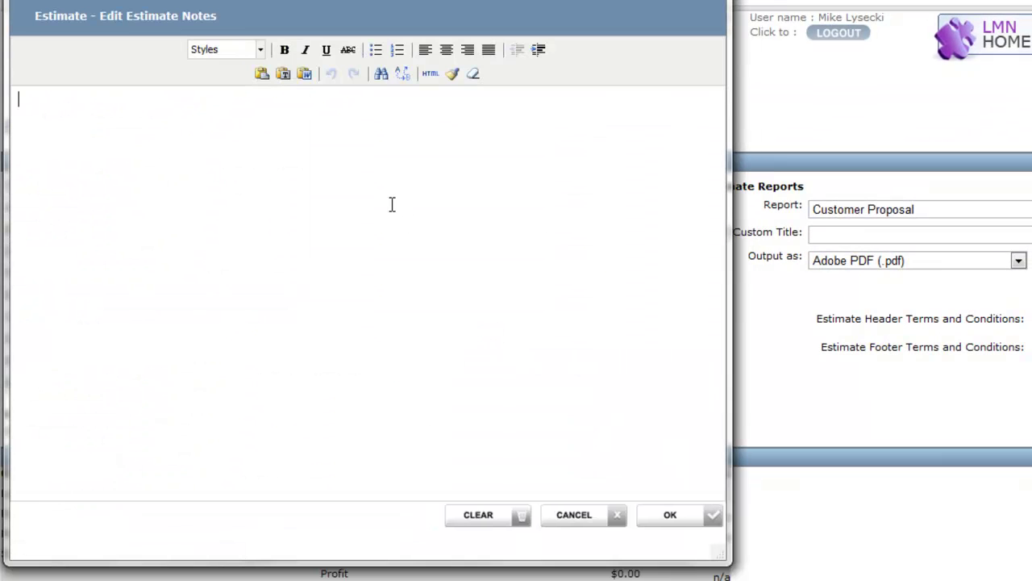
type("Thank you for the oppo")
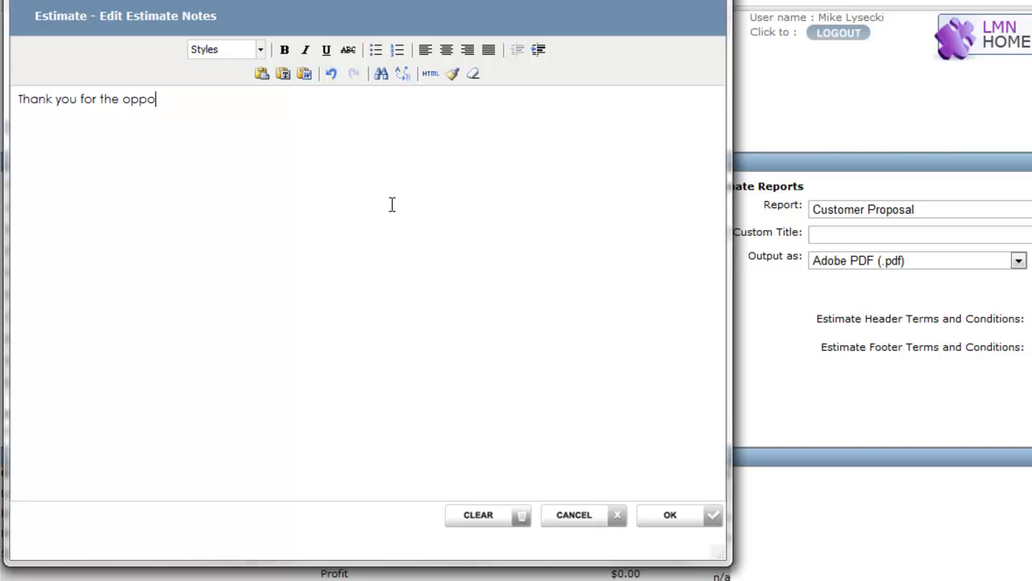
type("rtunity to quote on this project.")
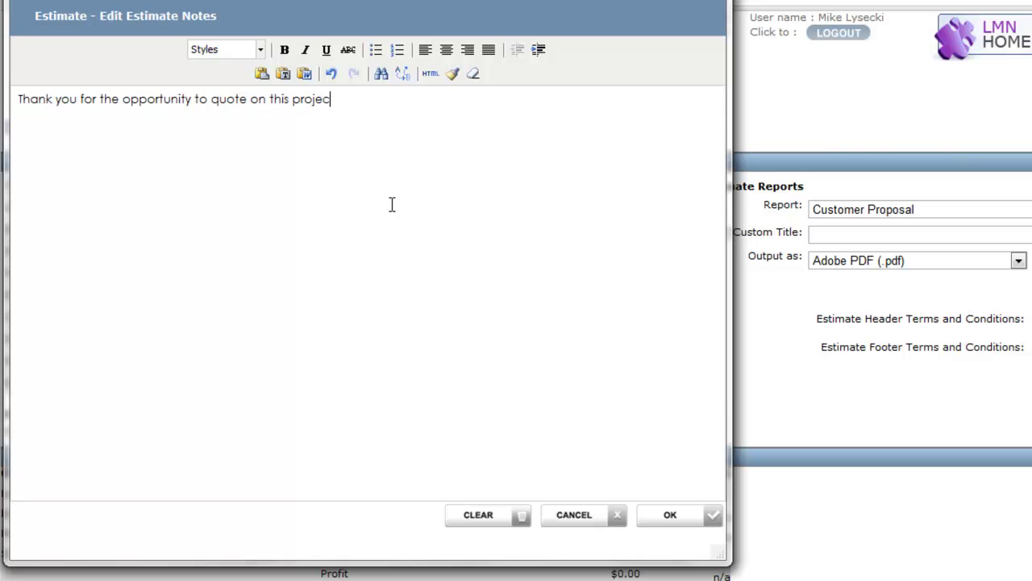
left_click(692, 529)
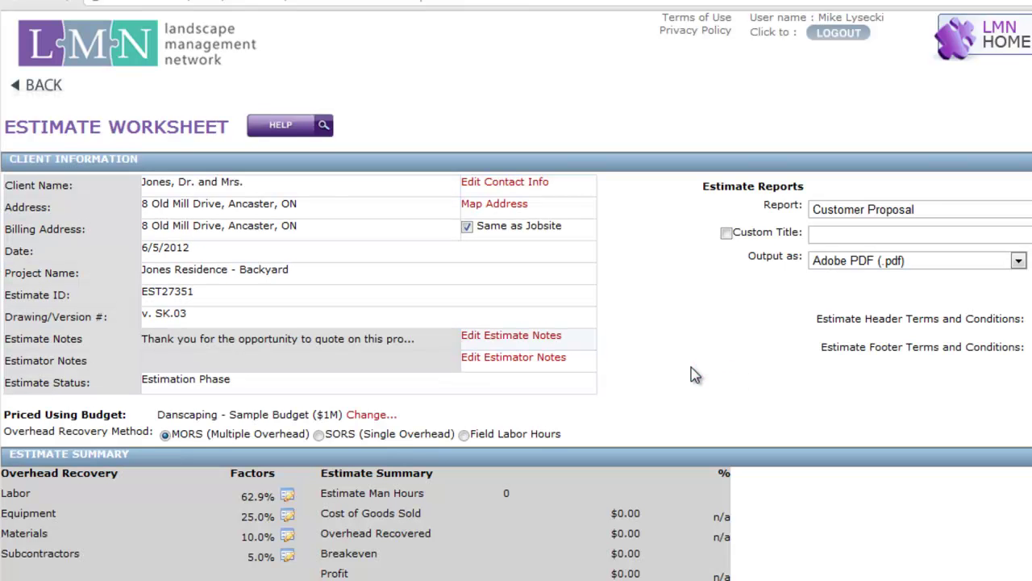
- Save the estimator note 'Client has dog - suggest dog run.'
left_click(514, 364)
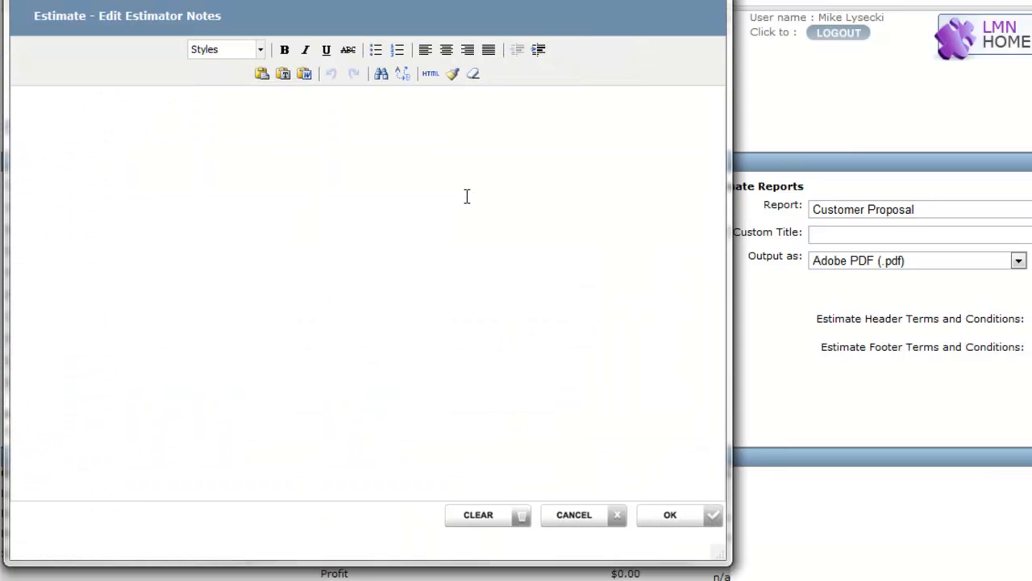
type("Client")
key("BackSpace")
key("BackSpace")
key("BackSpace")
key("BackSpace")
key("BackSpace")
type("ient has dog - suggest dog")
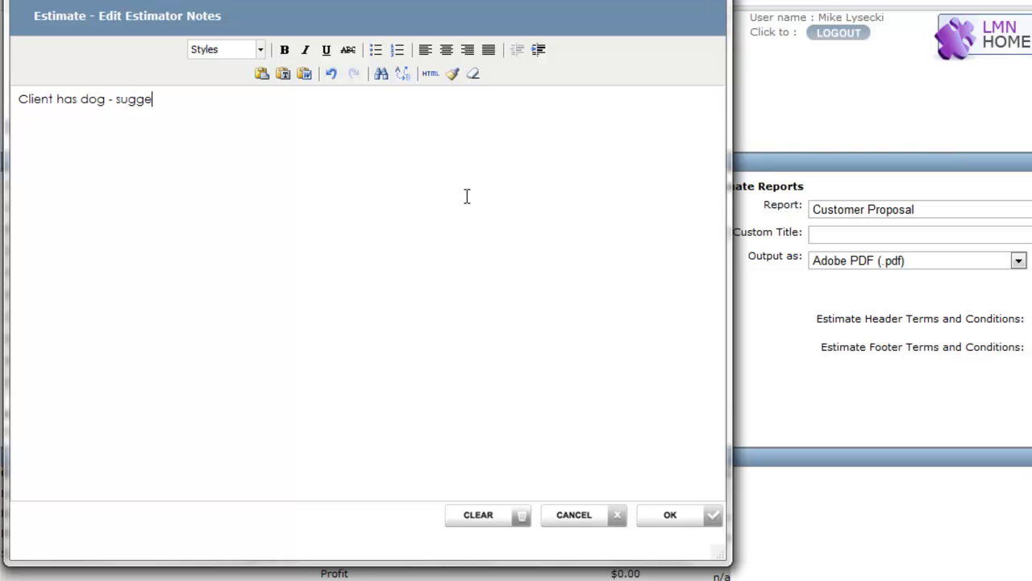
type(" run.")
left_click(686, 523)
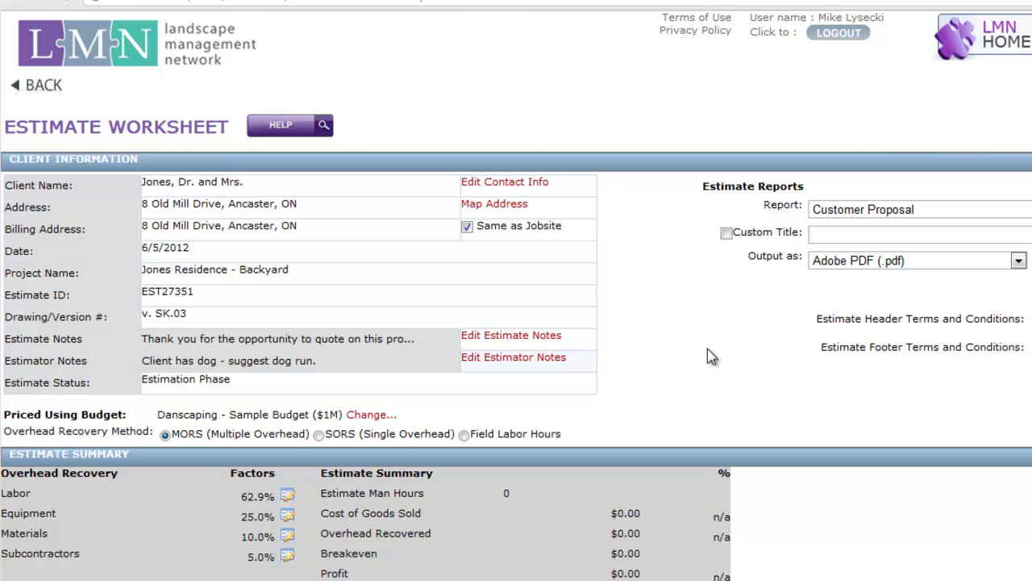
left_click(579, 387)
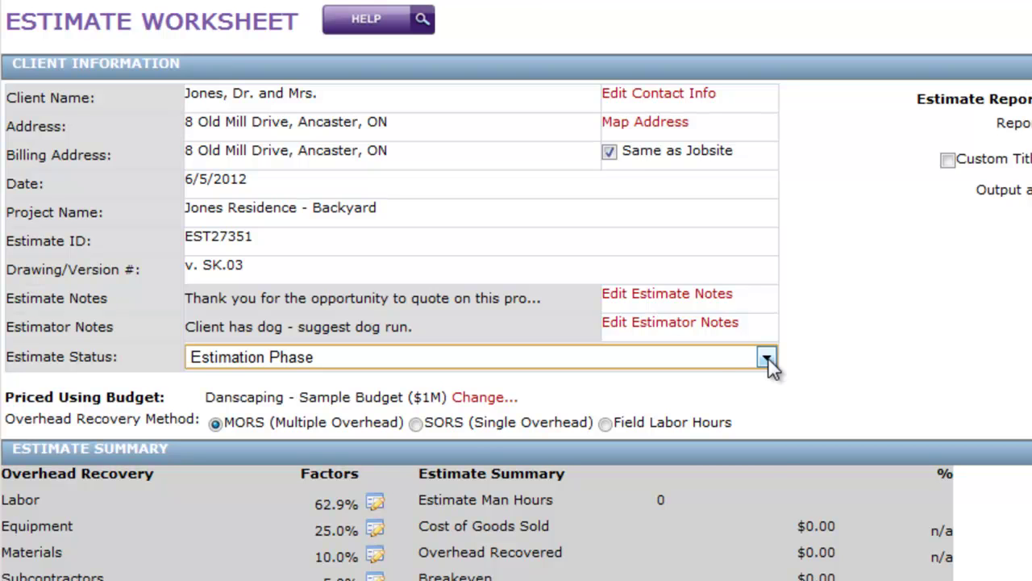
left_click(767, 358)
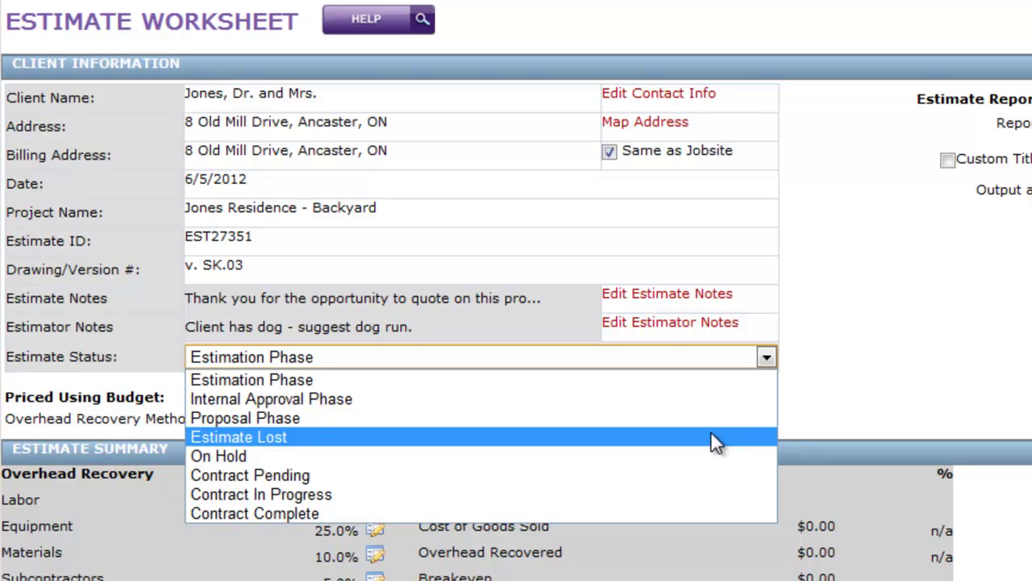
left_click(887, 360)
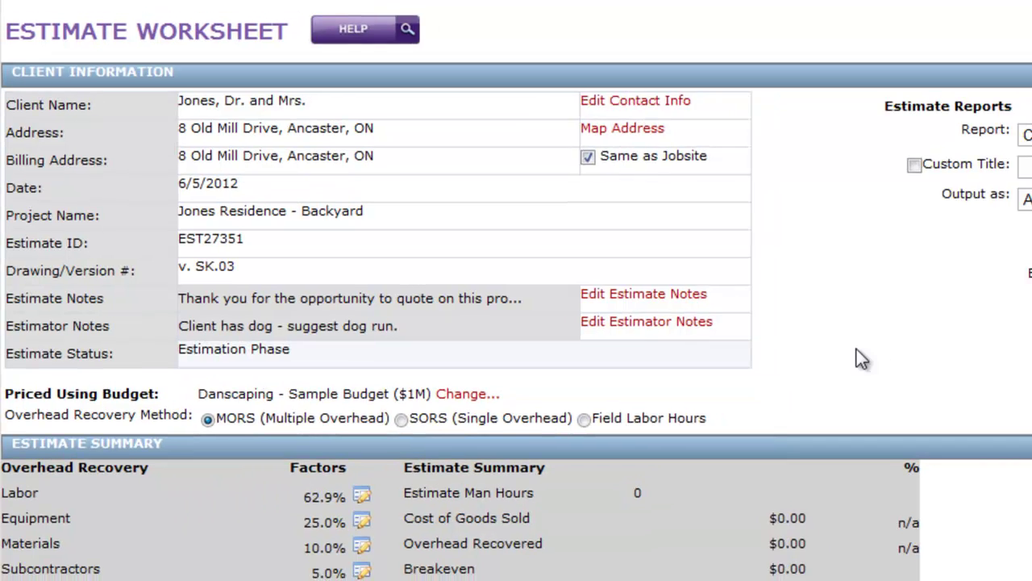
- Scroll the Estimate Worksheet down to the empty Work Summary showing a $0.00 total
scroll(603, 341, "down", 3)
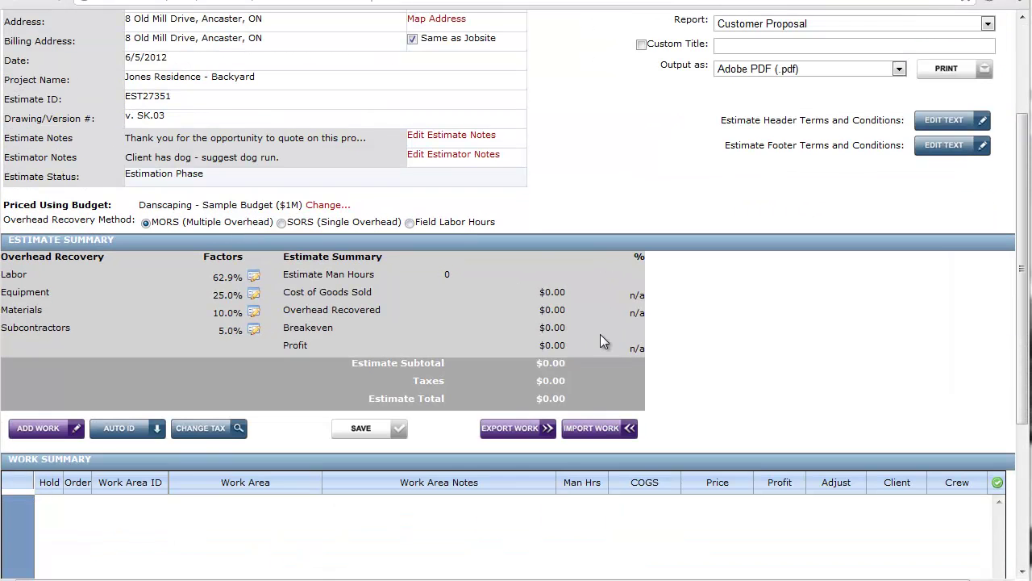
scroll(600, 340, "down", 3)
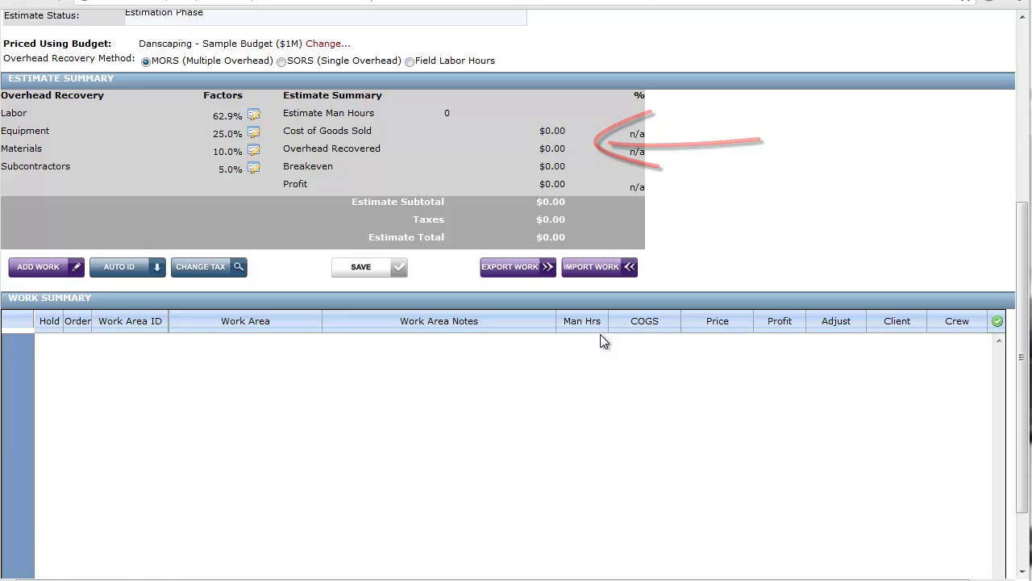
scroll(600, 335, "down", 2)
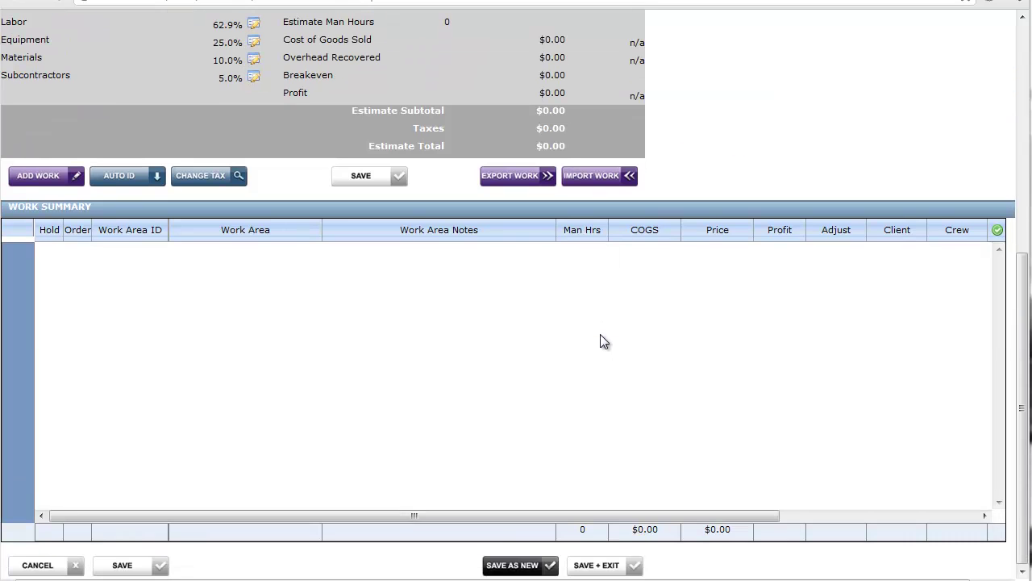
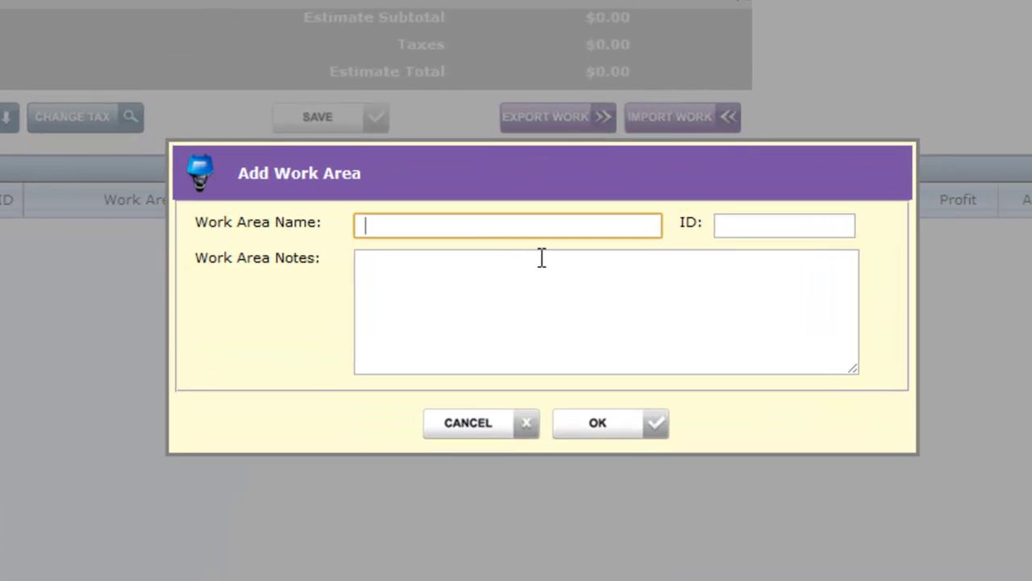
- Name the new work area 'Mobilization and Site Prep' and give it ID 6050
type("Mobilization and Site Prep")
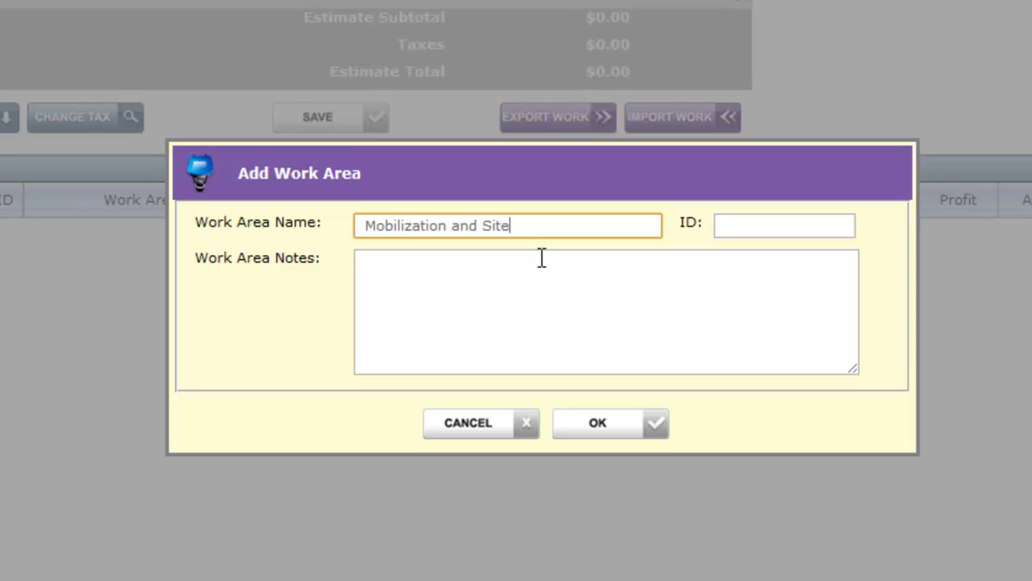
key("Tab")
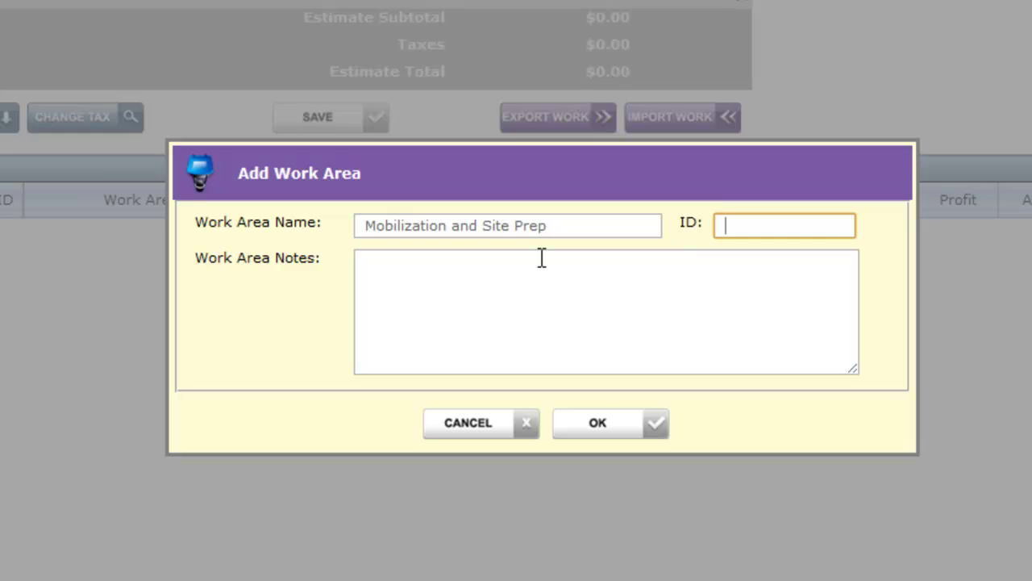
type("400.5")
key("BackSpace")
key("BackSpace")
key("BackSpace")
key("BackSpace")
key("BackSpace")
type("6050")
left_click(613, 328)
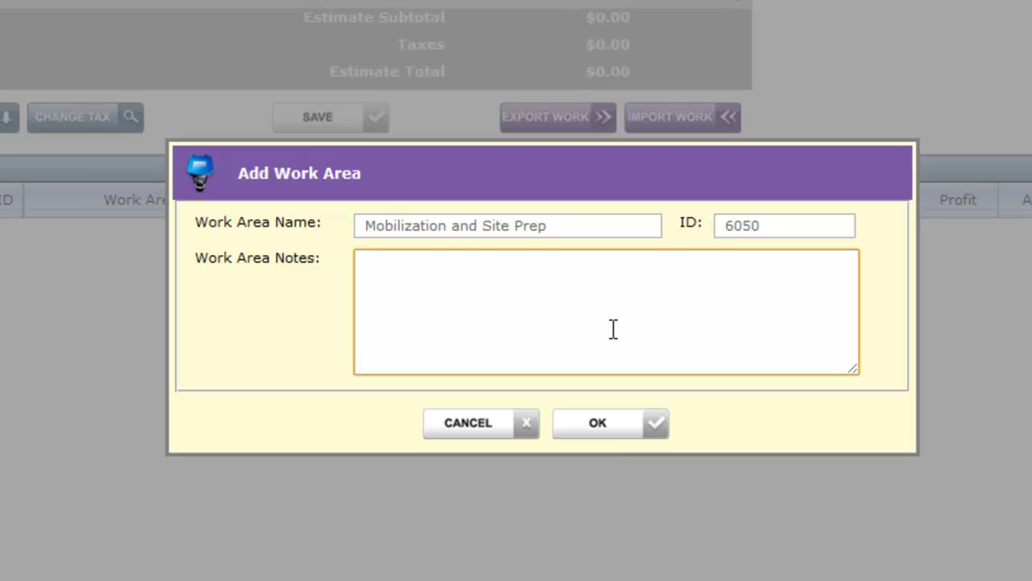
- Confirm the Mobilization and Site Prep work area, opening its empty summary at $0.00
left_click(606, 439)
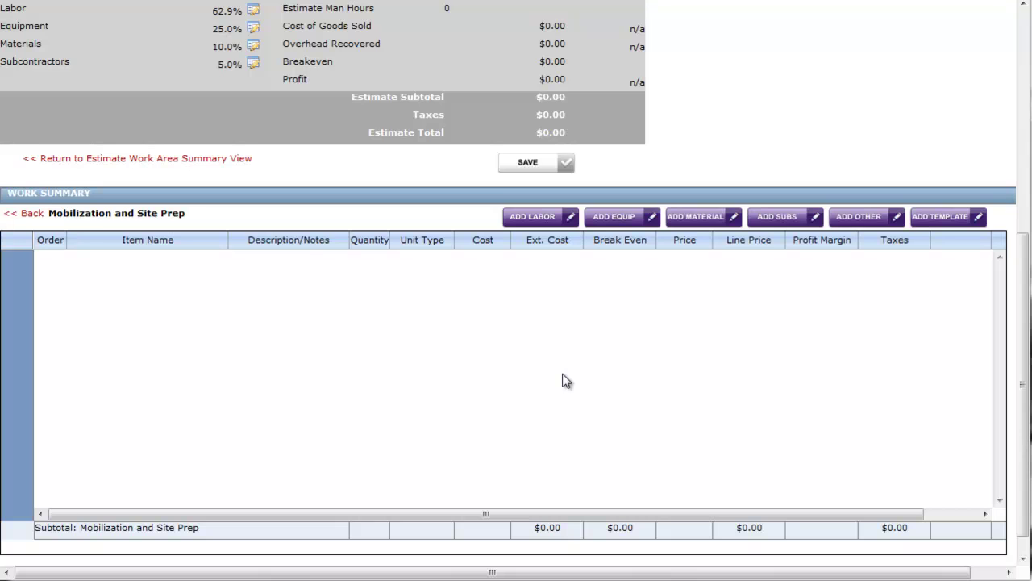
- Queue a Heavy Equipment Crew at 1 hour from the labor catalogue
left_click(555, 220)
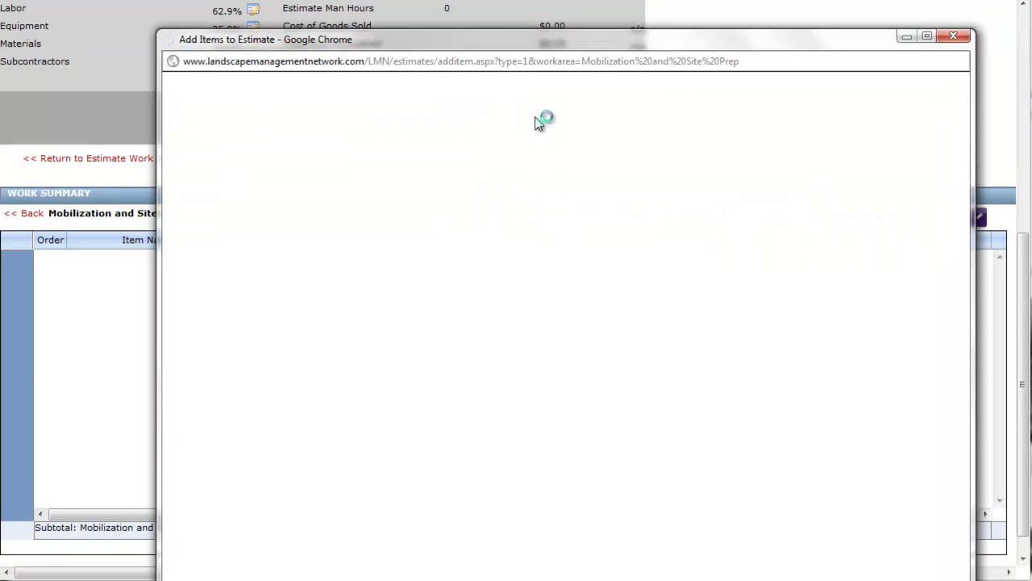
left_click_drag(496, 32, 451, 0)
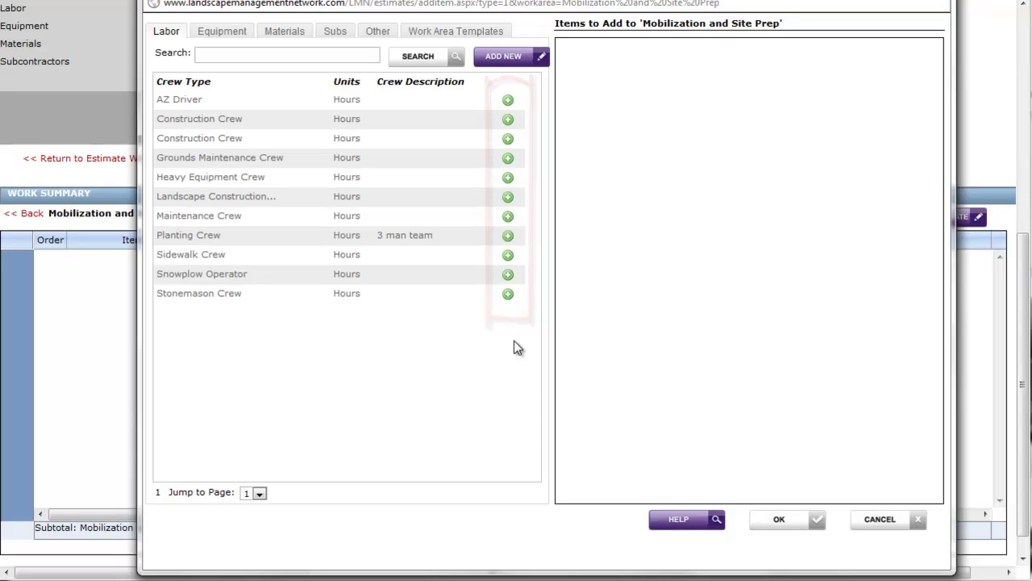
left_click(509, 177)
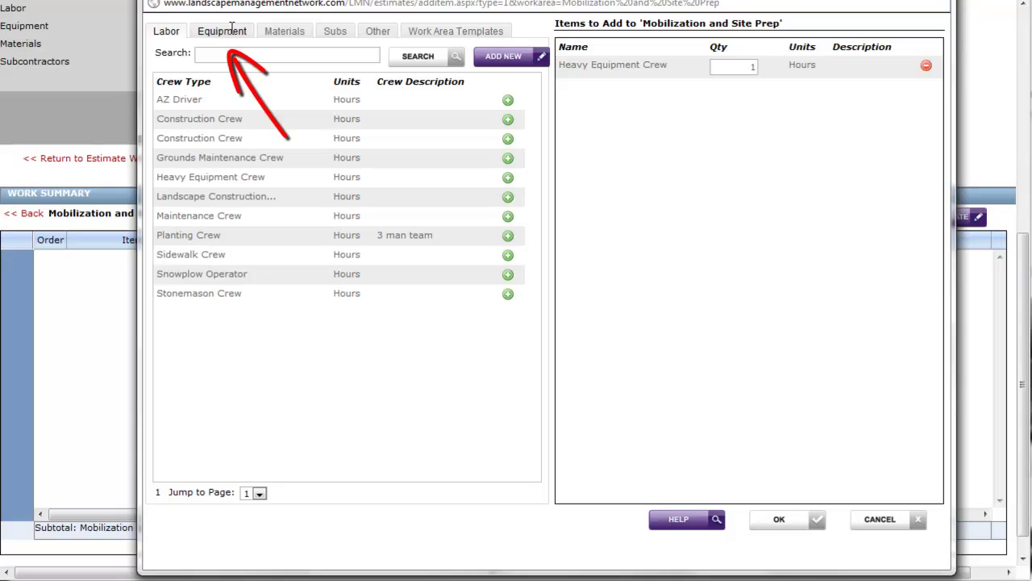
left_click(231, 31)
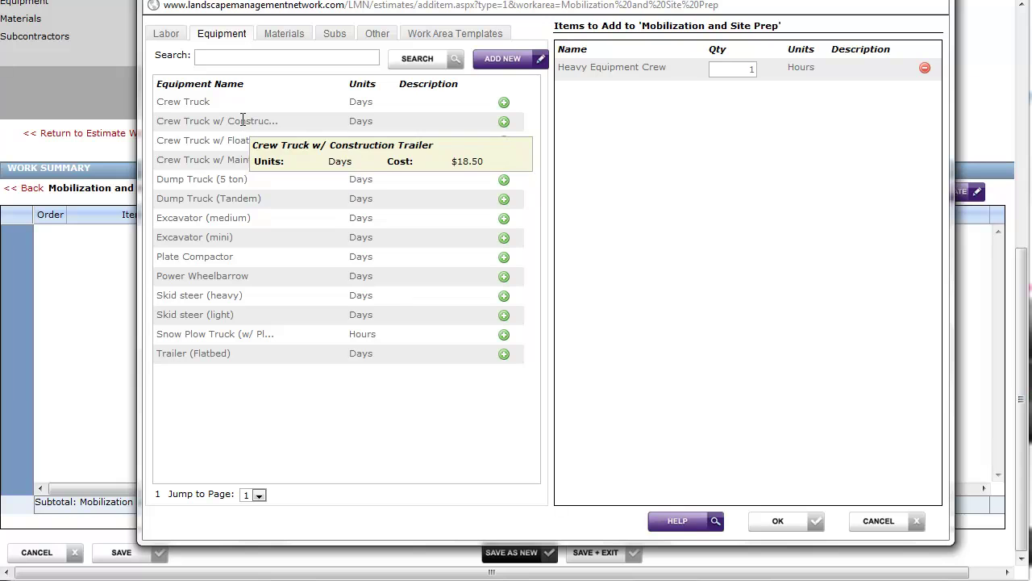
- Queue the Crew Truck w/ Construction Trailer and the mini excavator, 1 day each
left_click(504, 122)
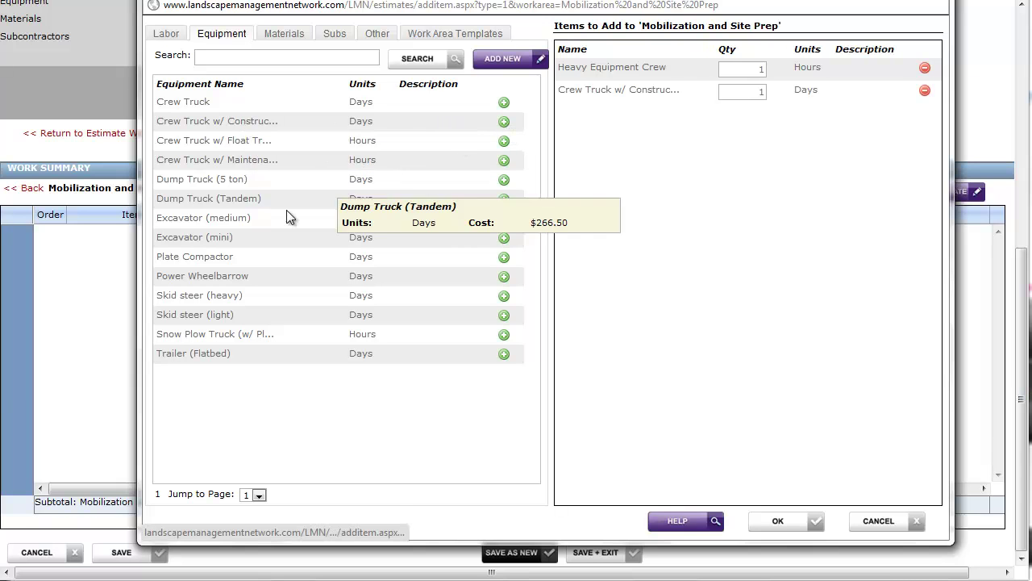
left_click(504, 241)
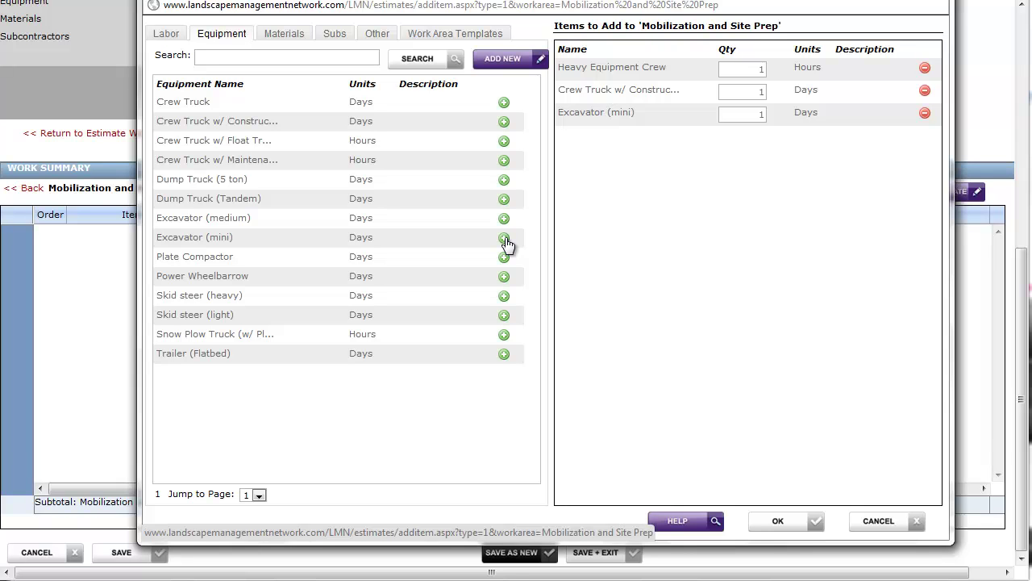
left_click(289, 31)
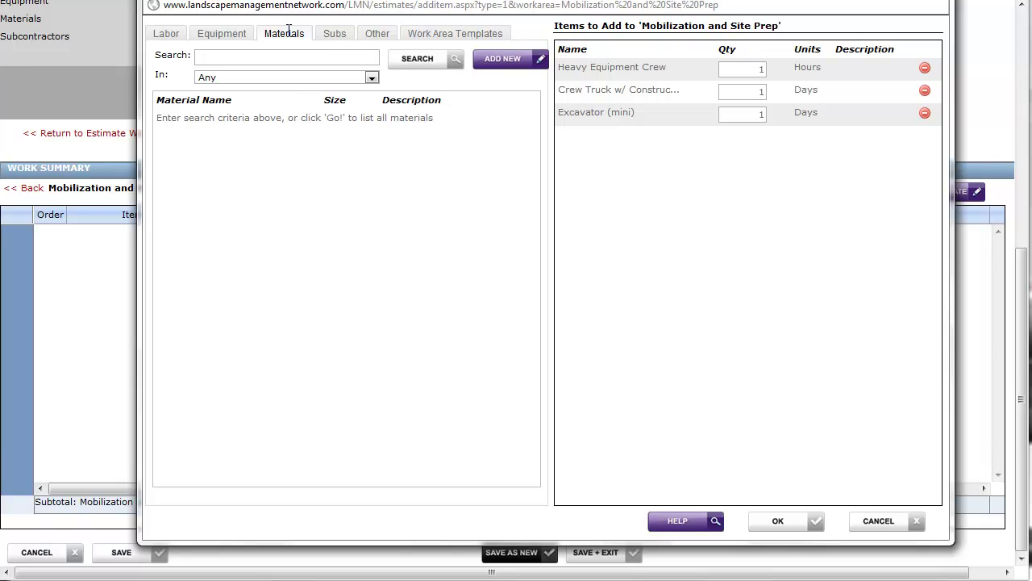
- Search materials for 'topsoil' and queue Soil - Topsoil (Screened) at 1 yard
left_click(270, 59)
type("topsoil")
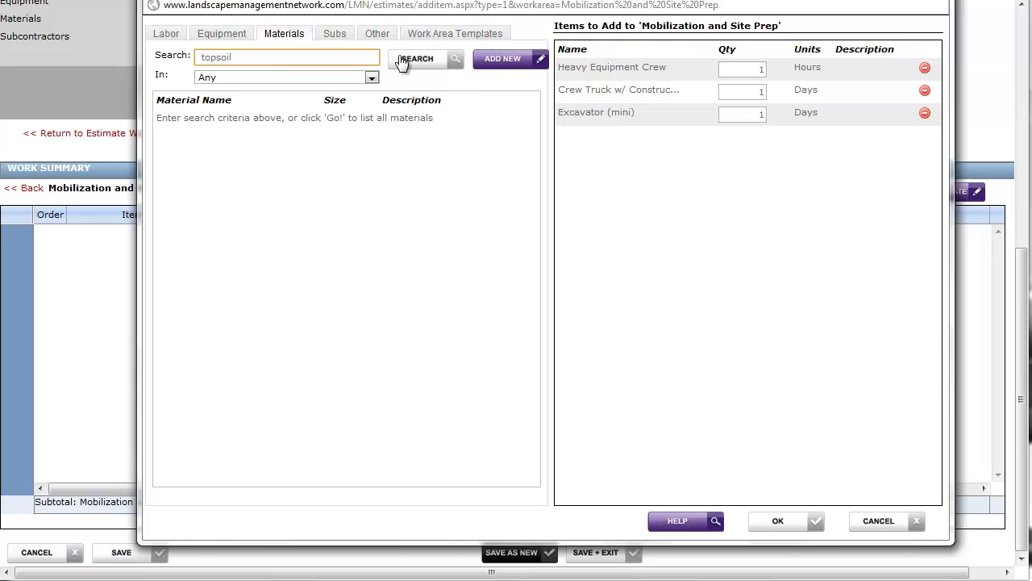
left_click(430, 71)
left_click(429, 71)
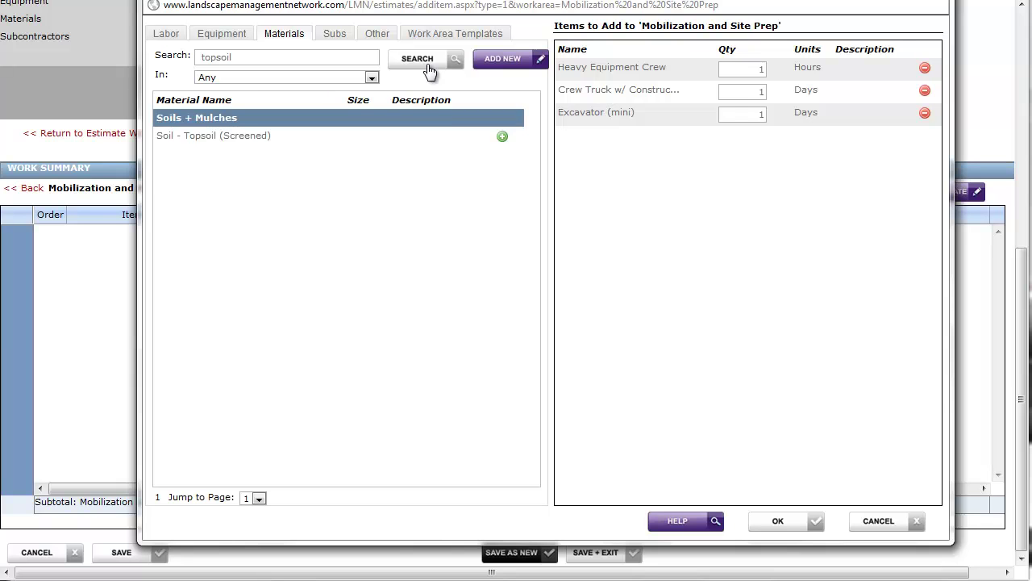
left_click(502, 137)
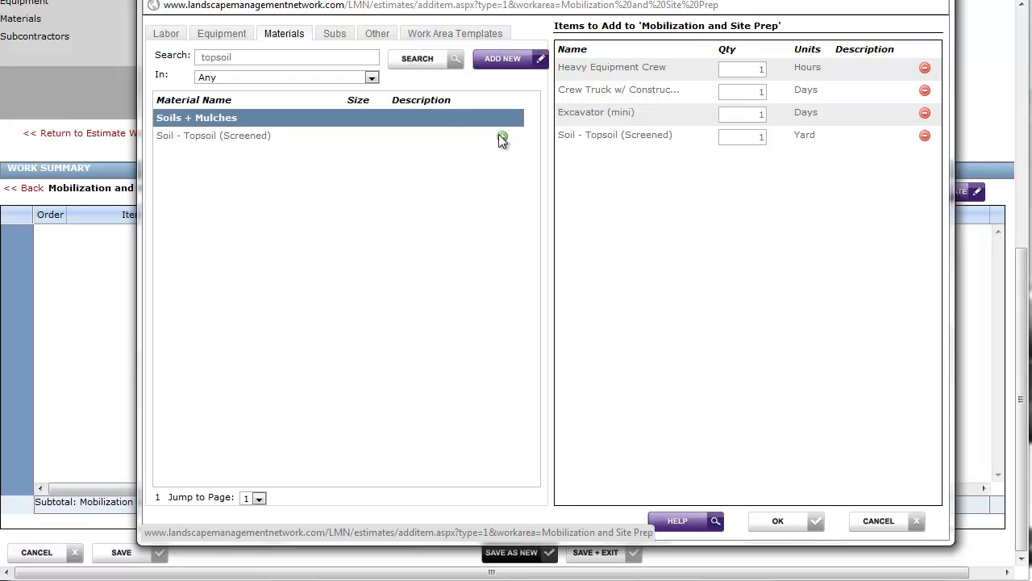
- Clear the search term and list all materials in the Soils + Mulches category
left_click(345, 63)
double_click(345, 63)
key("BackSpace")
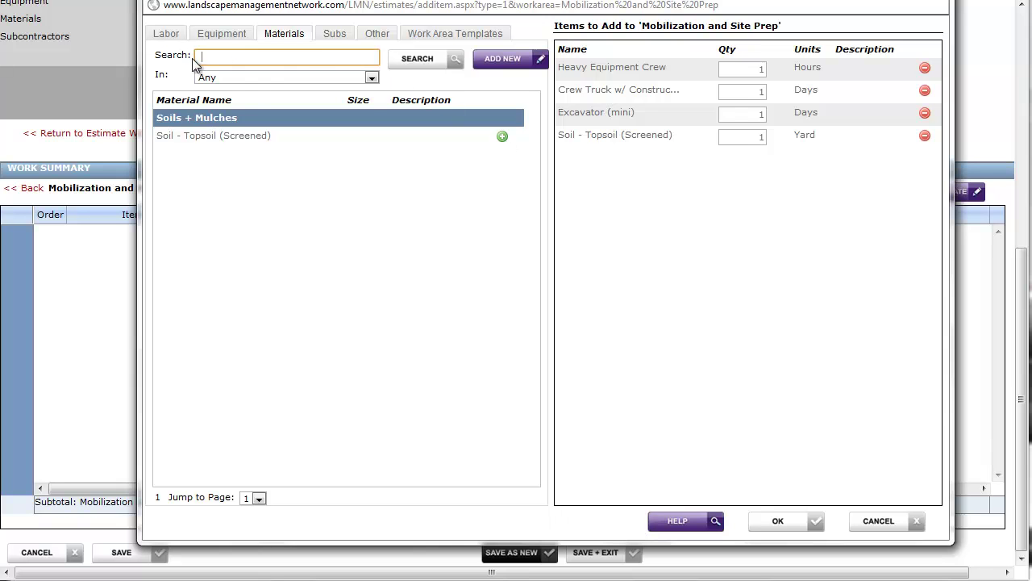
left_click(314, 75)
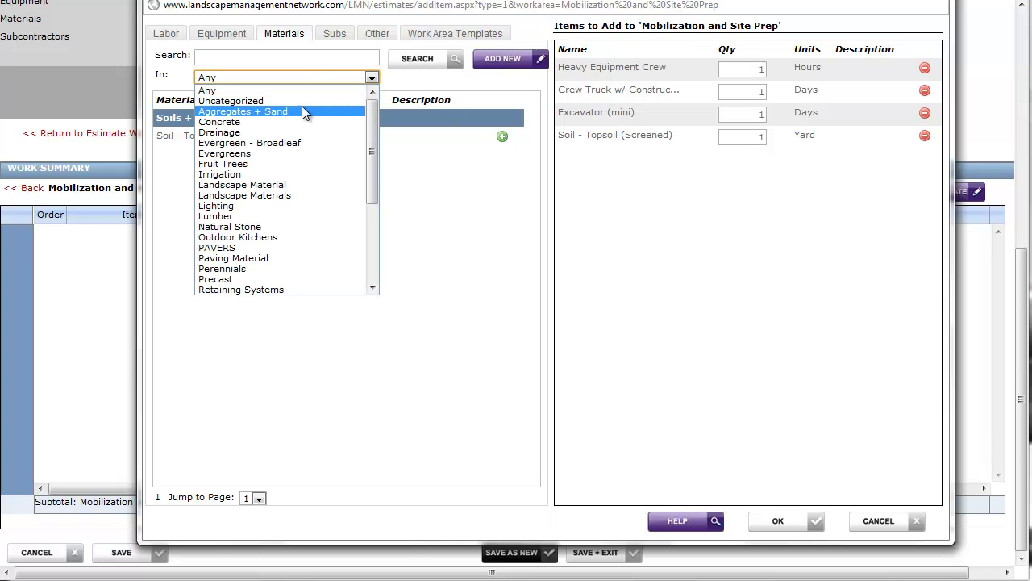
left_click_drag(375, 150, 366, 221)
left_click(258, 222)
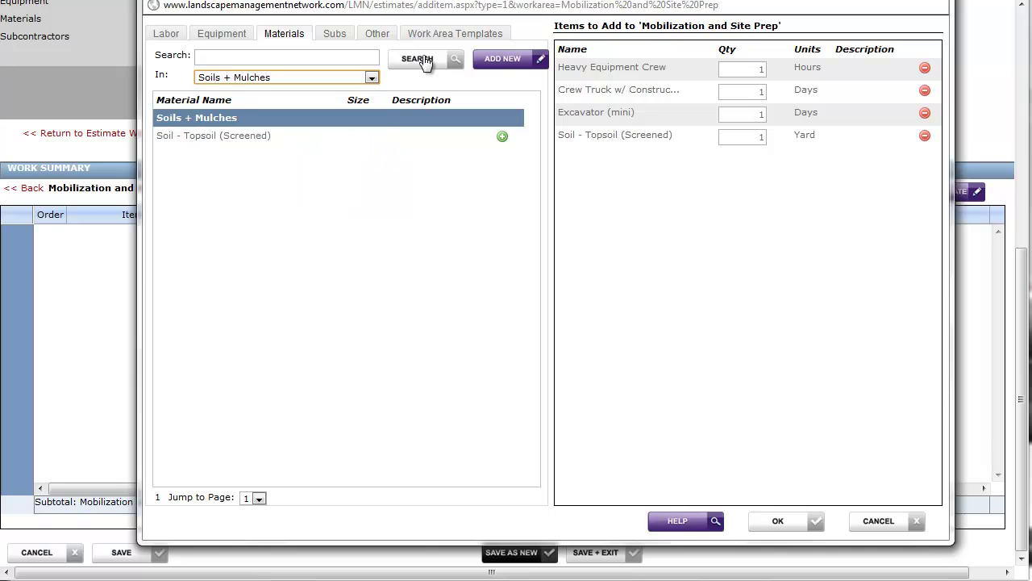
left_click(426, 62)
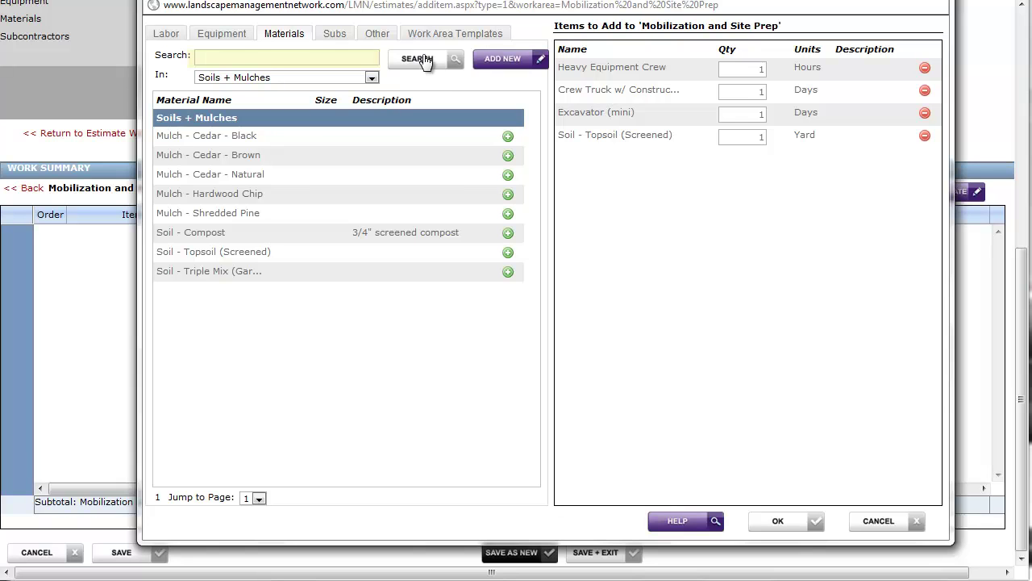
left_click(352, 57)
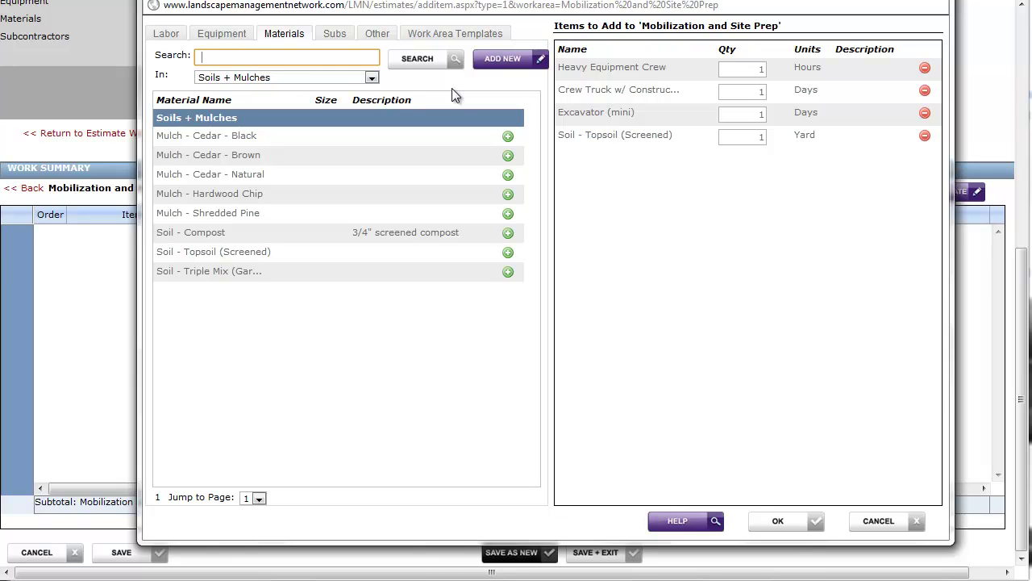
- Filter the materials catalogue to Precast and scroll through its block and paver products
left_click(372, 77)
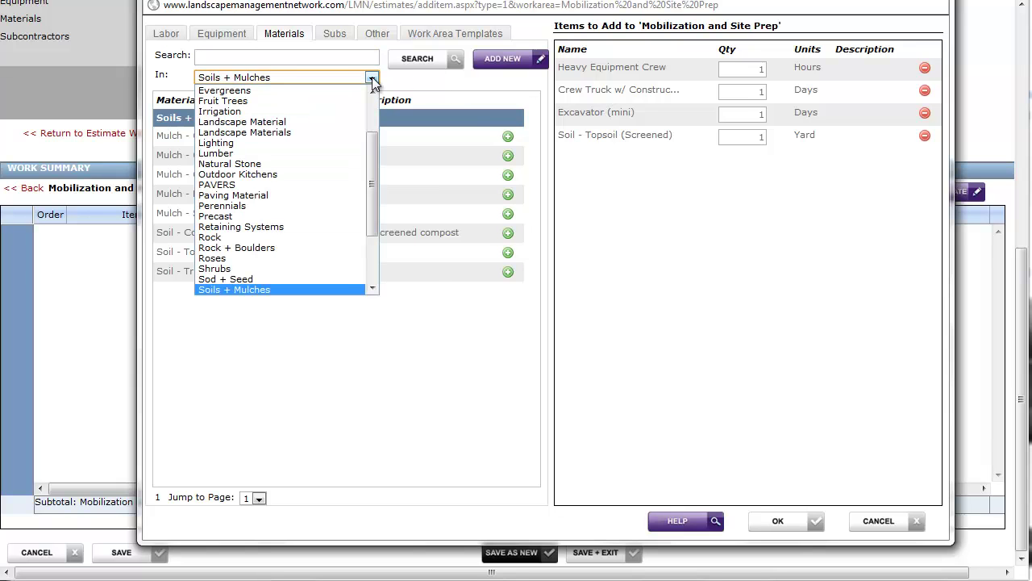
left_click(293, 215)
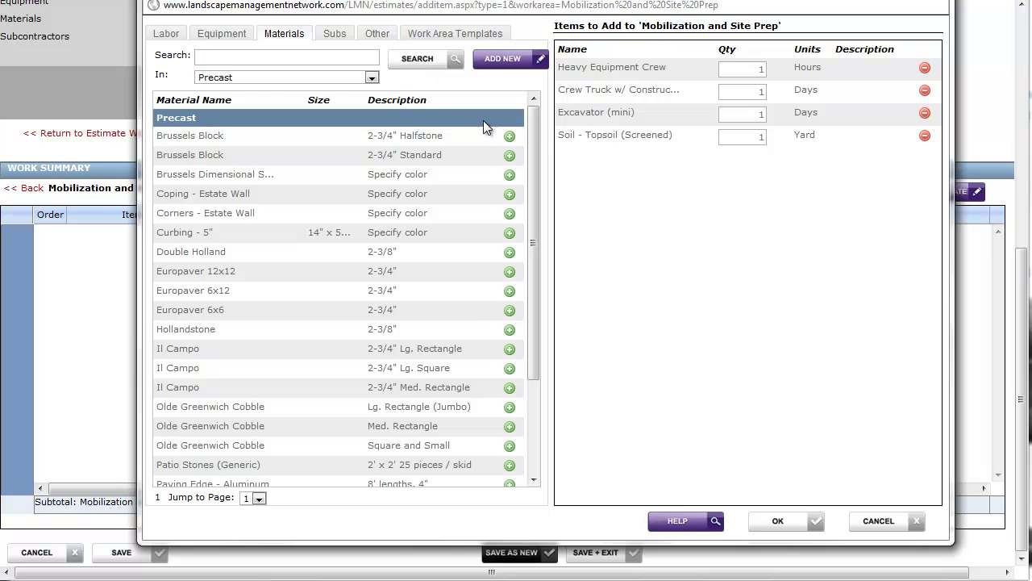
left_click_drag(534, 127, 520, 275)
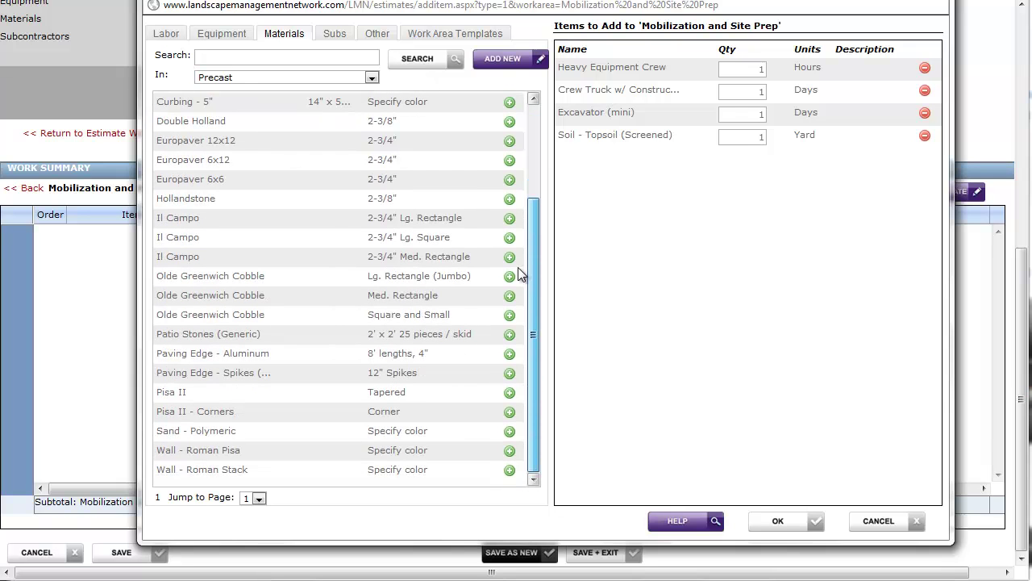
left_click_drag(522, 230, 538, 126)
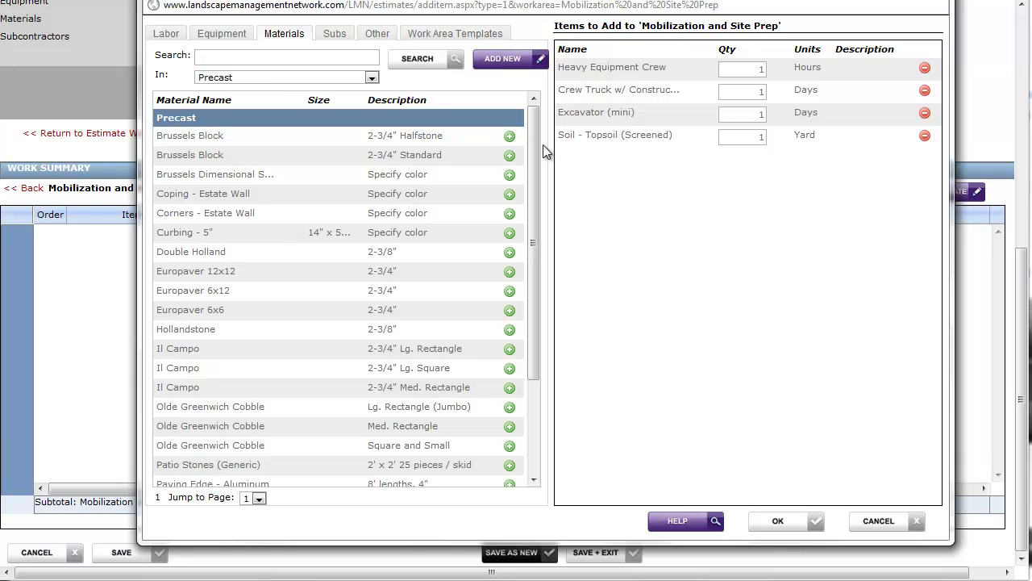
- Start a new material named Hauling - Clean Fill at $250.00 per Load
left_click(508, 61)
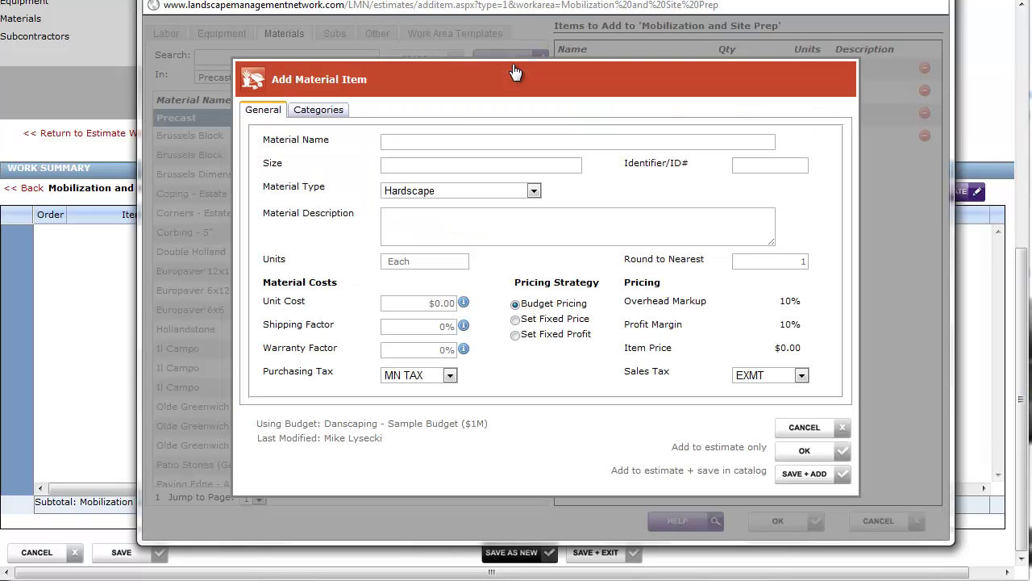
left_click(452, 138)
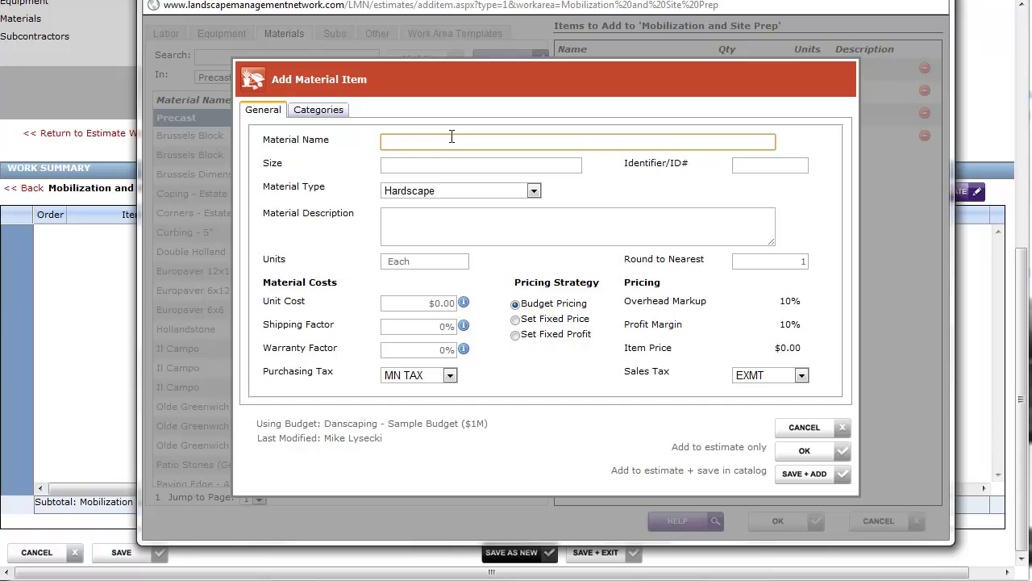
type("Hauling - Clean Fill")
left_click(431, 261)
type("Load")
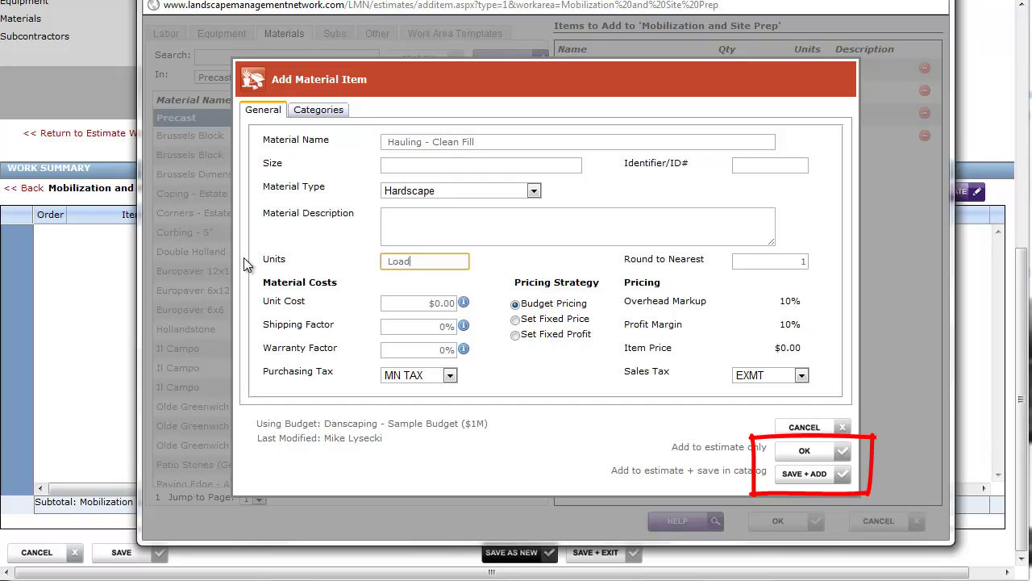
key("Tab")
type("250")
left_click(546, 362)
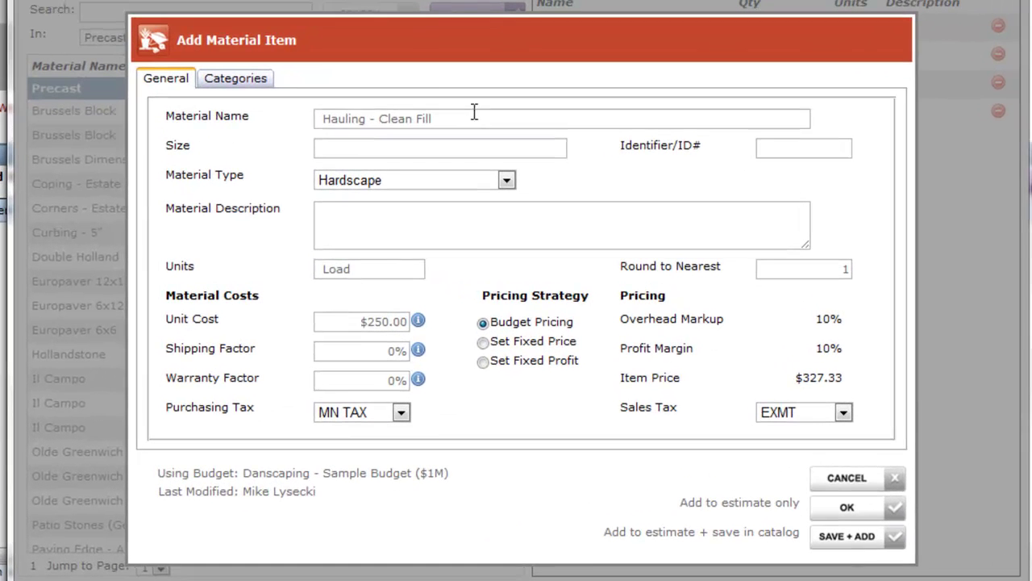
- Change the draft material to Planting Budget at $4,000.00 per All
left_click_drag(507, 137, 363, 144)
type("Planting Budget")
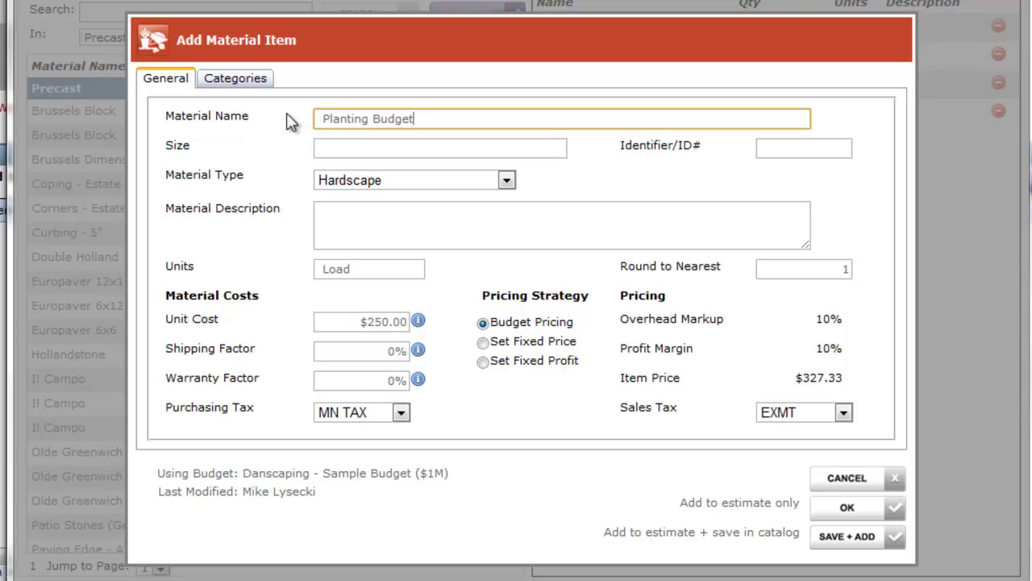
left_click_drag(345, 323, 442, 325)
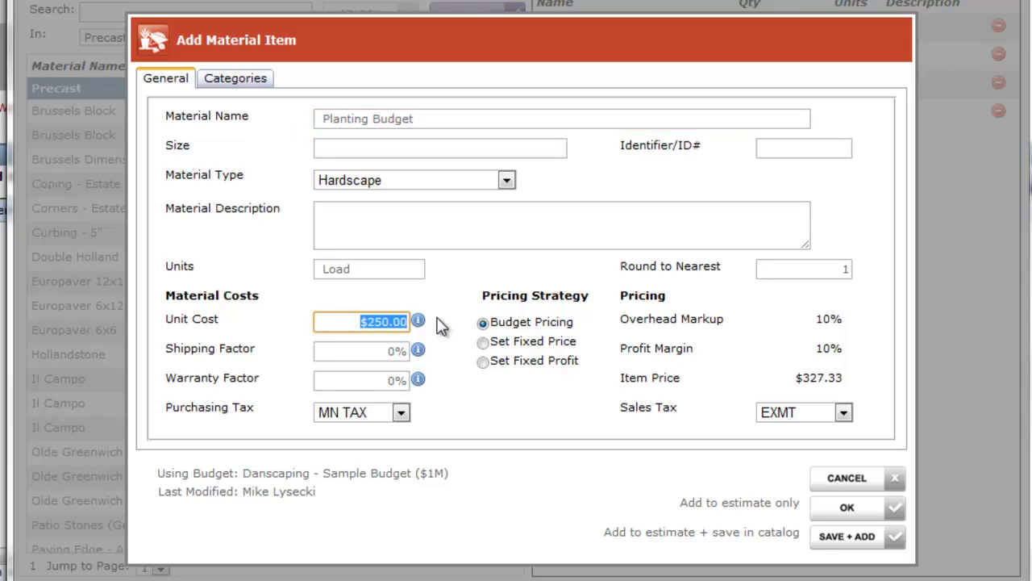
type("4000")
key("Tab")
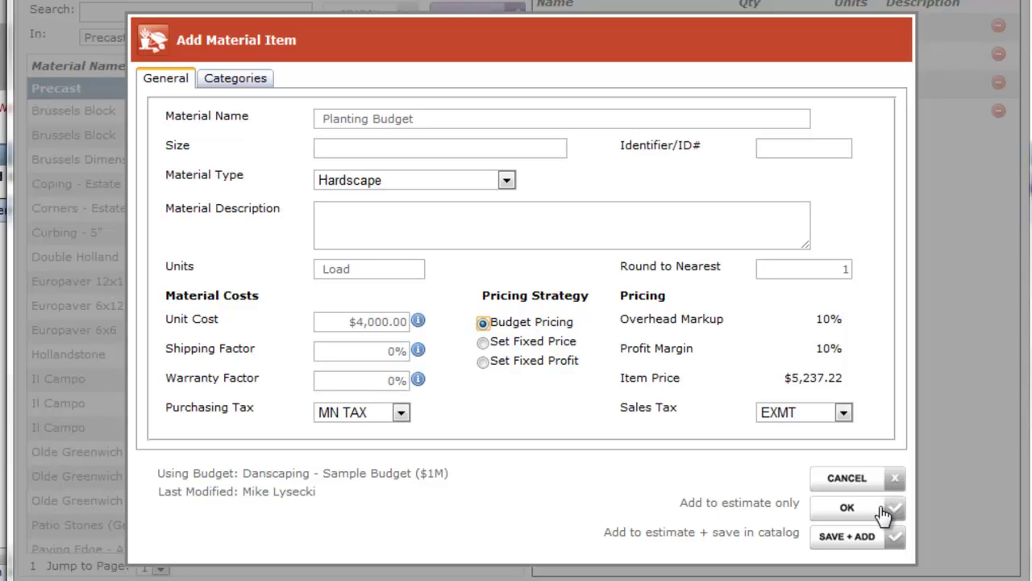
left_click(345, 268)
type("All")
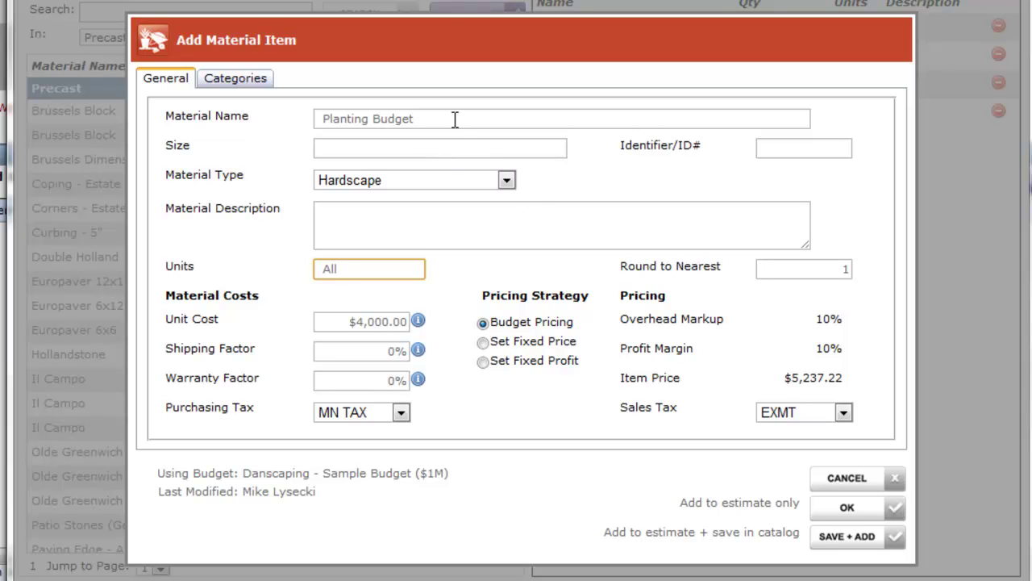
- Restore Hauling - Clean Fill at $250 per Load, then save it to the estimate and catalog
left_click_drag(454, 121, 281, 138)
type("haul")
key("BackSpace")
key("BackSpace")
key("BackSpace")
key("BackSpace")
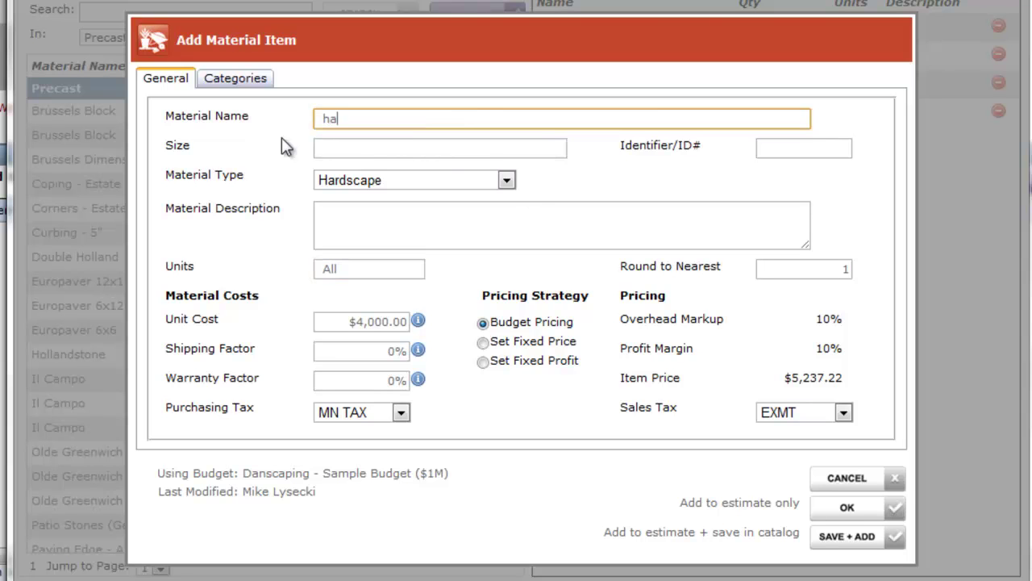
type("Hauling - Clean Fill")
left_click(355, 267)
type("Load")
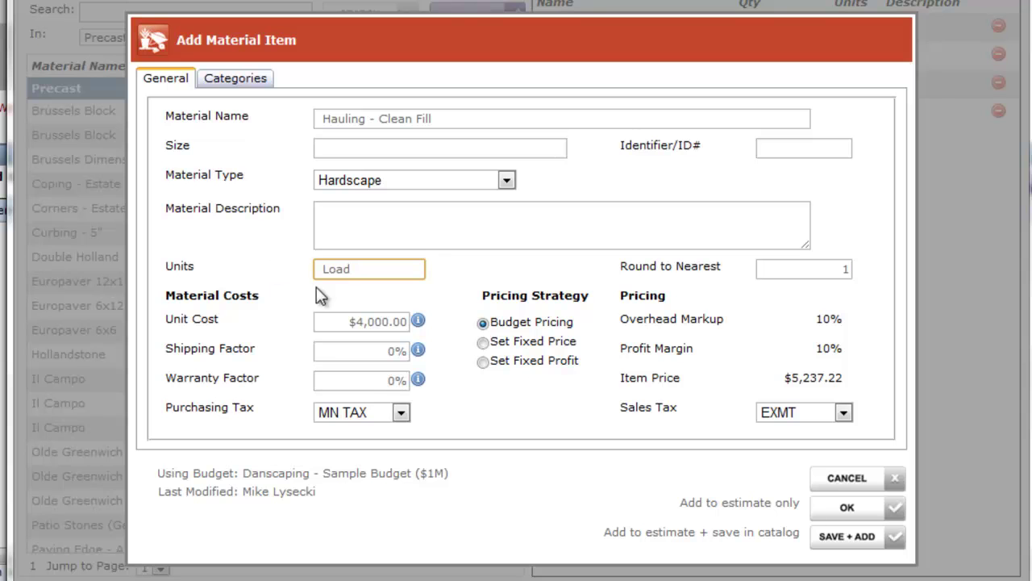
left_click(343, 323)
key("BackSpace")
type("250")
left_click(730, 462)
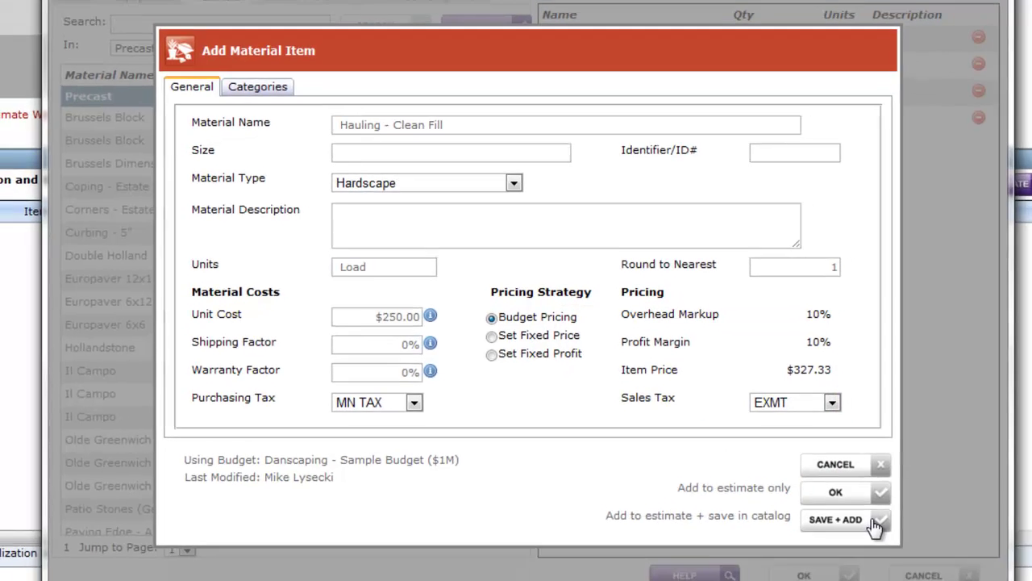
left_click(873, 523)
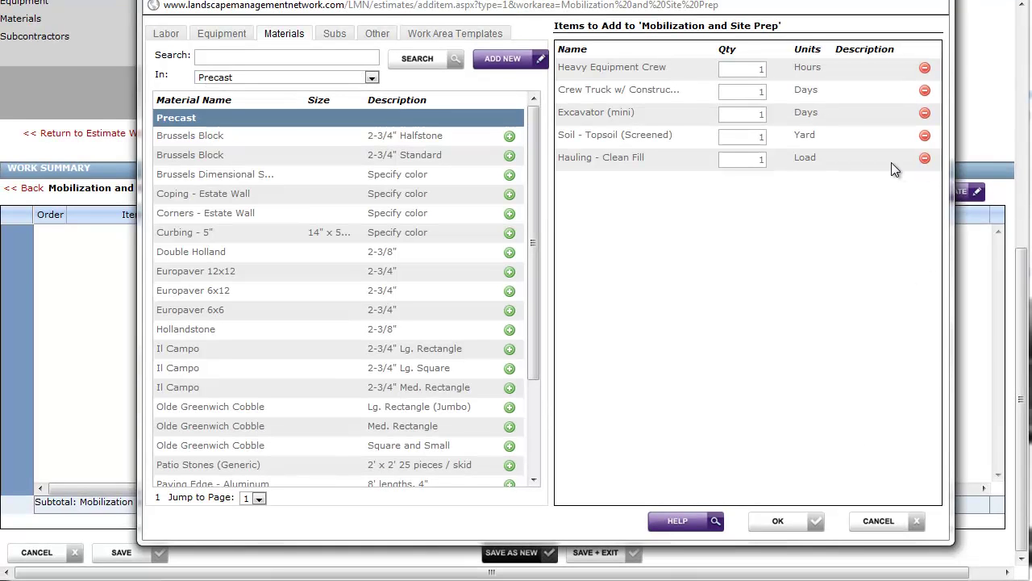
- Search 'hauling' in Any category, listing Hauling - Clean Fill at $250.00 per Load
left_click(338, 77)
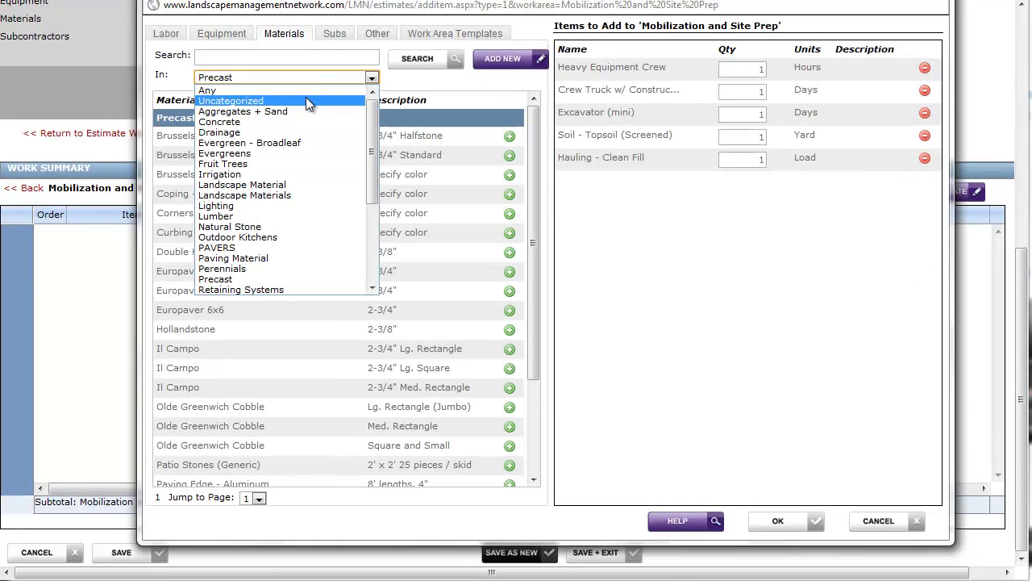
left_click(309, 90)
left_click(310, 58)
type("ha")
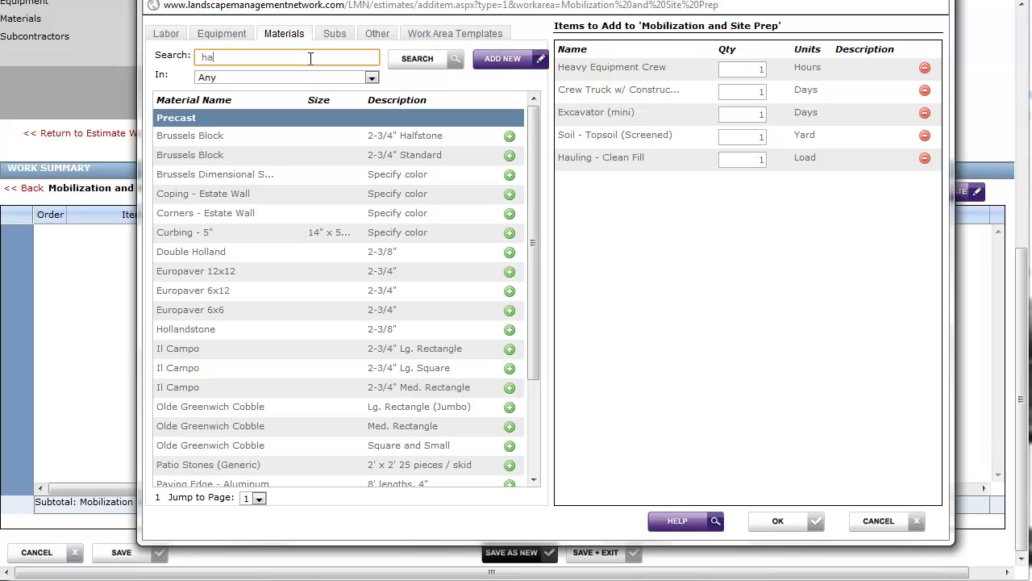
type("uling")
left_click(422, 67)
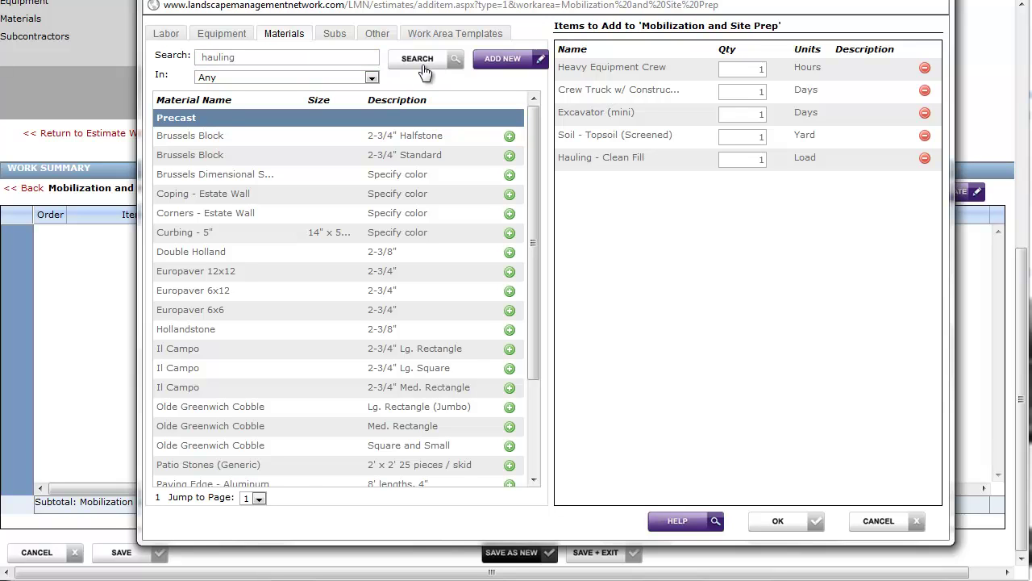
mouse_move(233, 136)
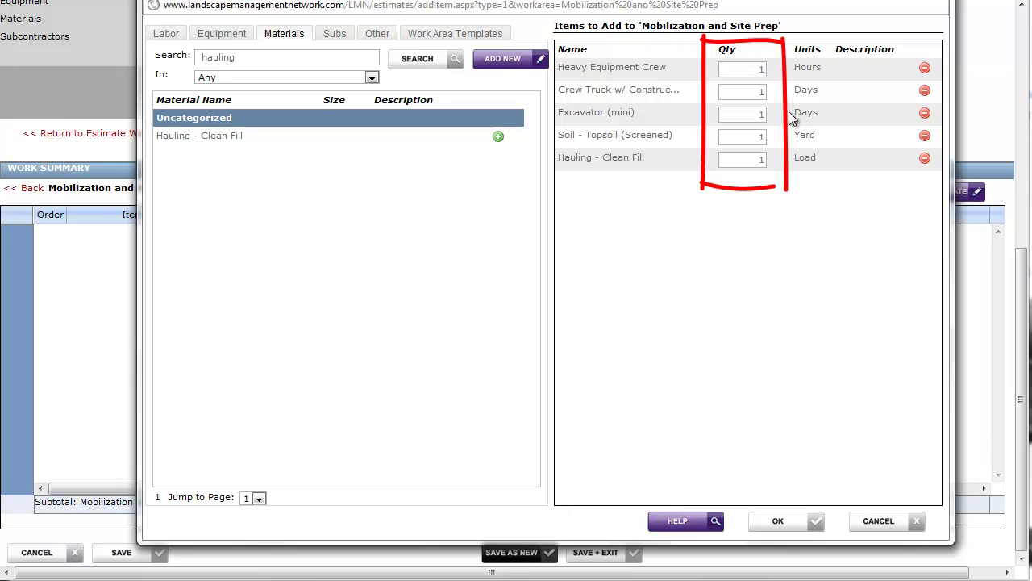
- Enter quantities of 48 hours crew, 12 yards topsoil and 2 loads clean fill
left_click(753, 64)
type("48")
left_click(755, 89)
left_click(751, 113)
left_click(754, 139)
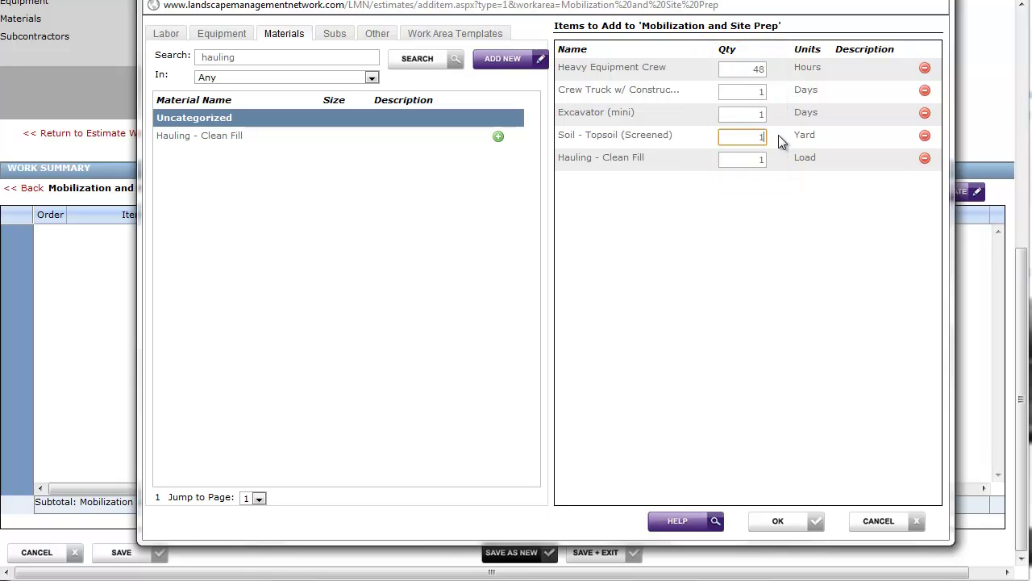
type("2")
left_click(783, 204)
- Add the queued items to the work area and cut Heavy Equipment Crew to 40 hours
left_click(817, 526)
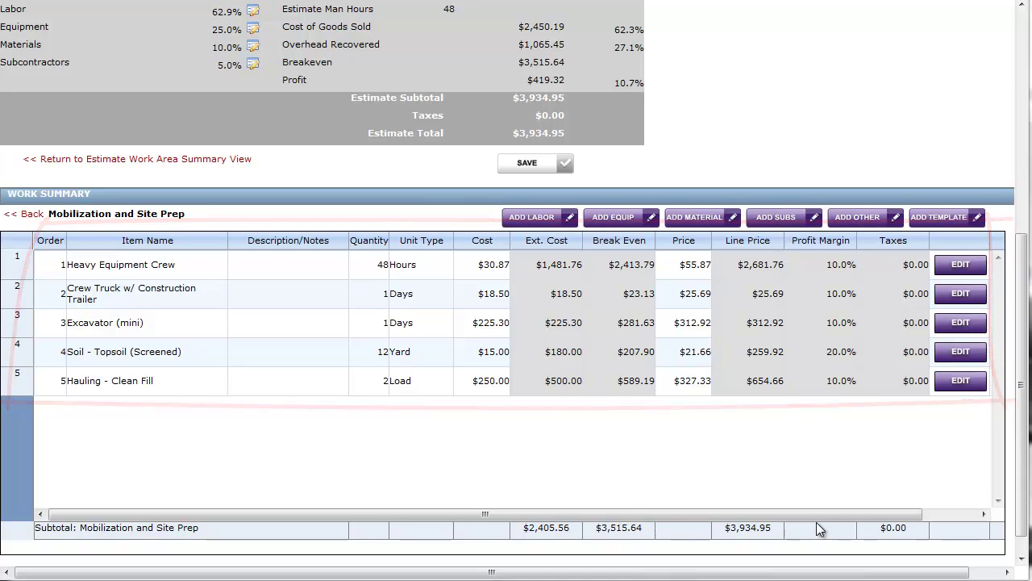
left_click(384, 266)
left_click_drag(384, 266, 353, 264)
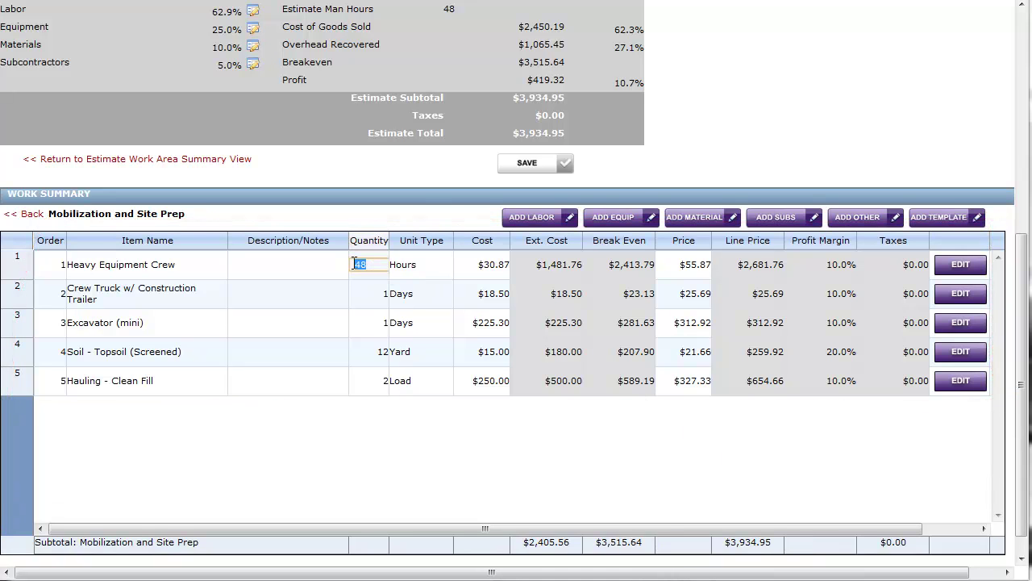
type("40")
key("Return")
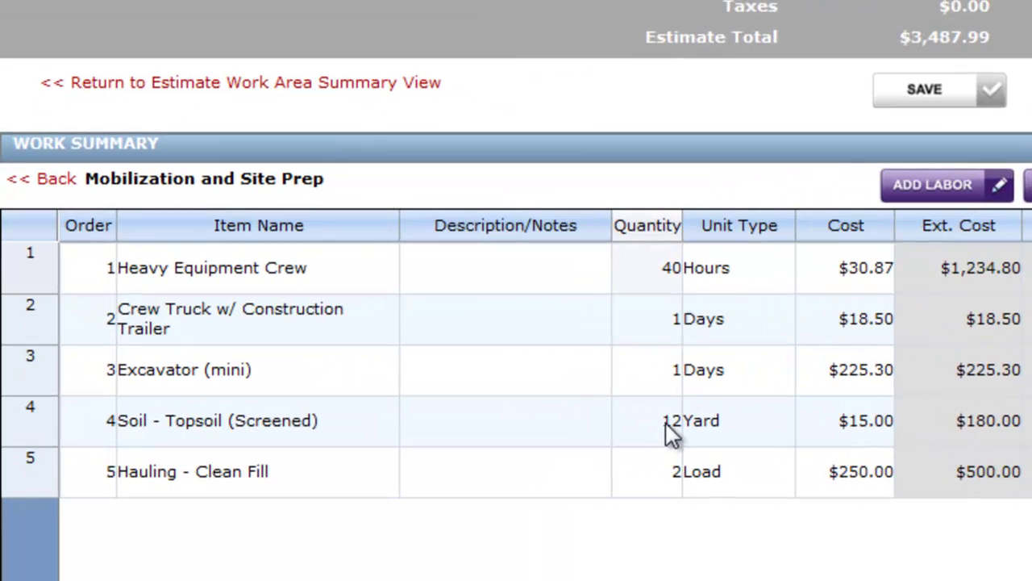
- Raise screened topsoil to 13 yards, bringing the estimate total to $3,509.65
left_click(381, 353)
left_click_drag(669, 423, 616, 427)
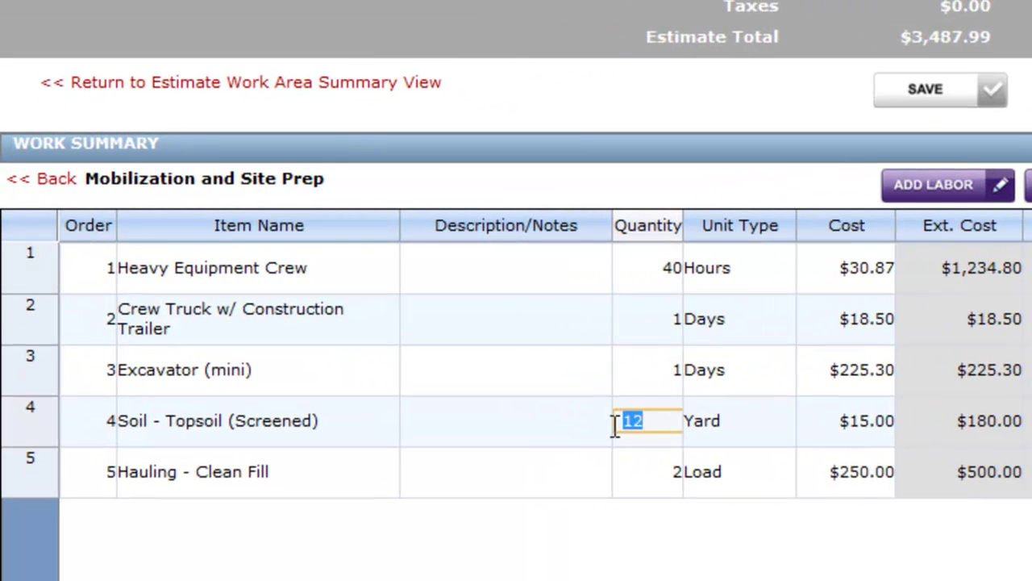
type("13")
key("Return")
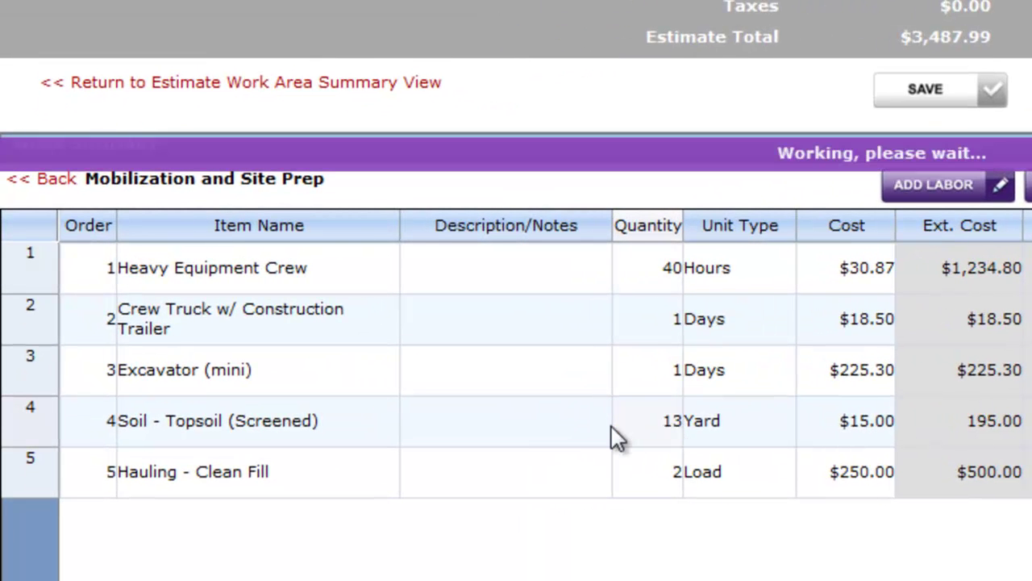
left_click(981, 438)
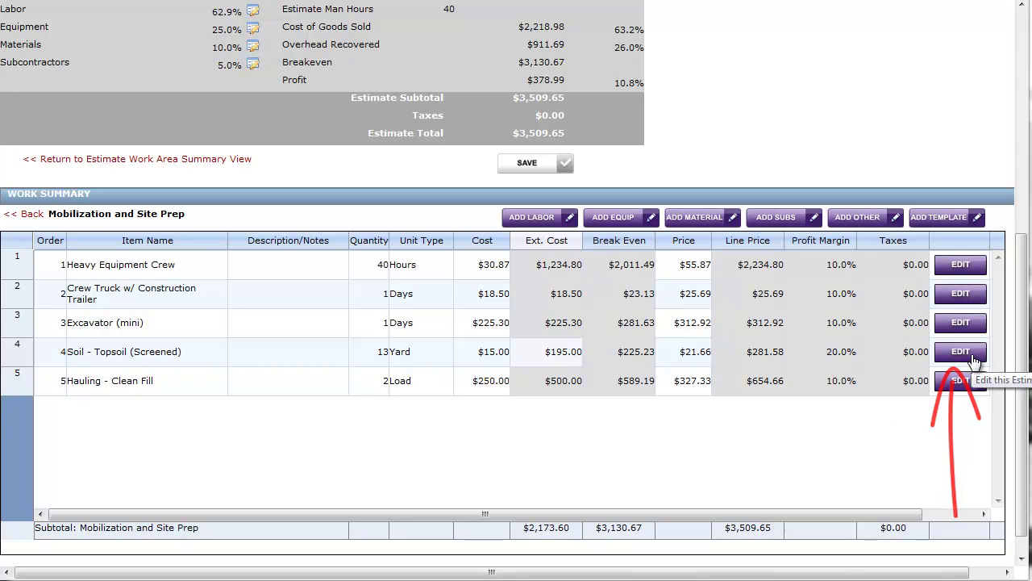
- Change the screened topsoil profit margin to 15%, giving a $264.94 line price
left_click_drag(881, 513, 948, 515)
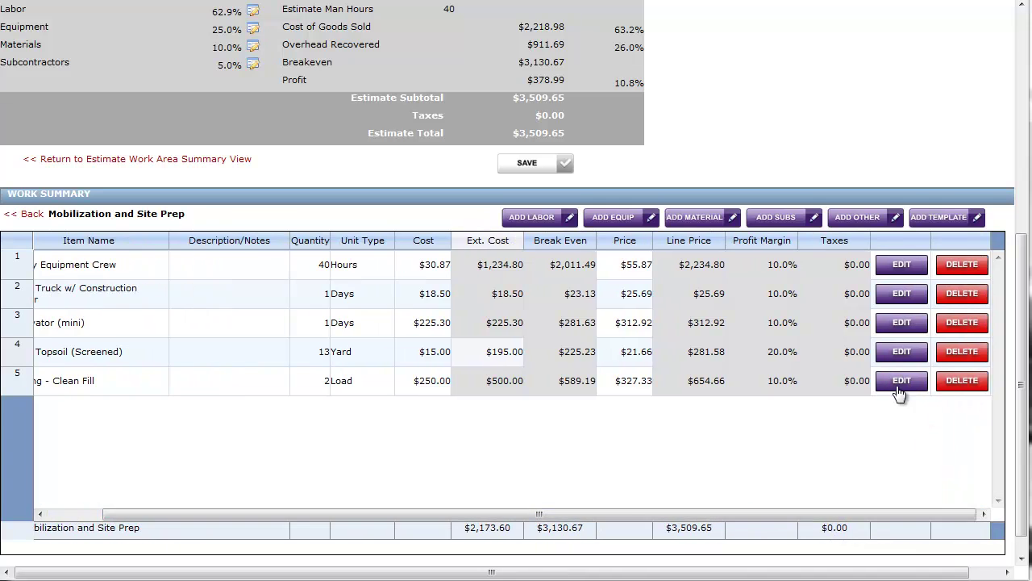
left_click(897, 352)
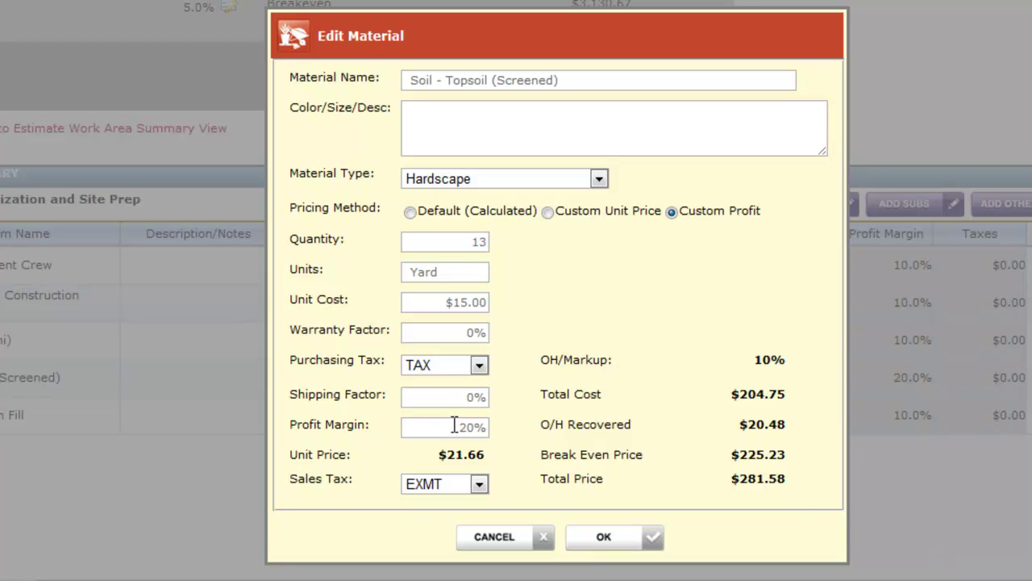
left_click_drag(458, 425, 495, 430)
type("15")
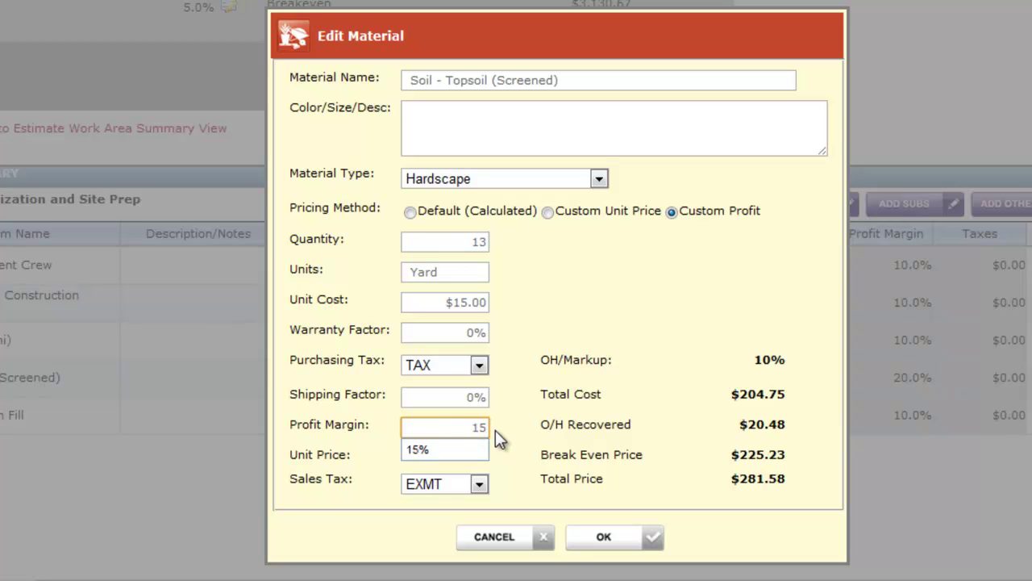
left_click(495, 430)
left_click(610, 545)
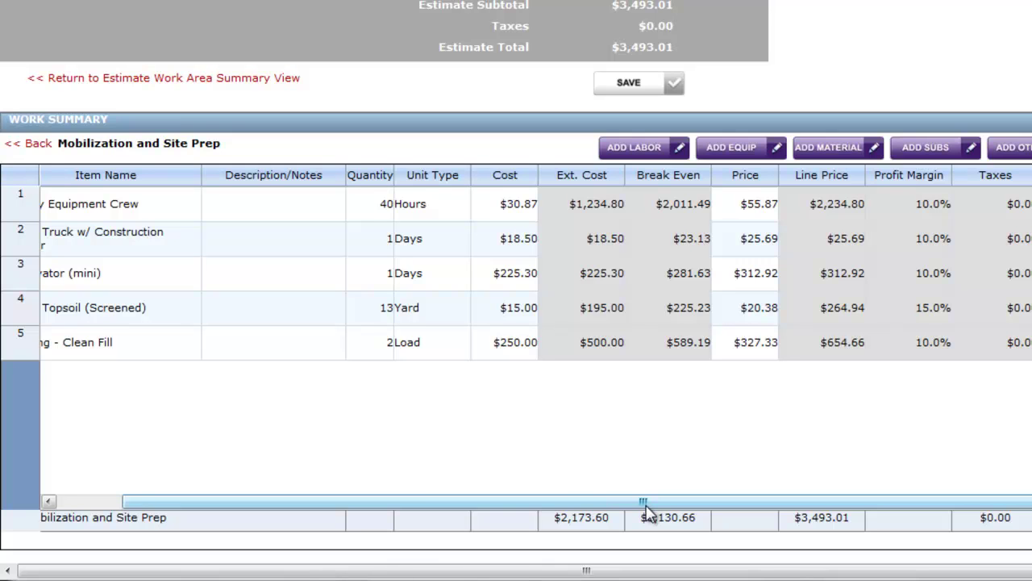
left_click_drag(645, 508, 546, 511)
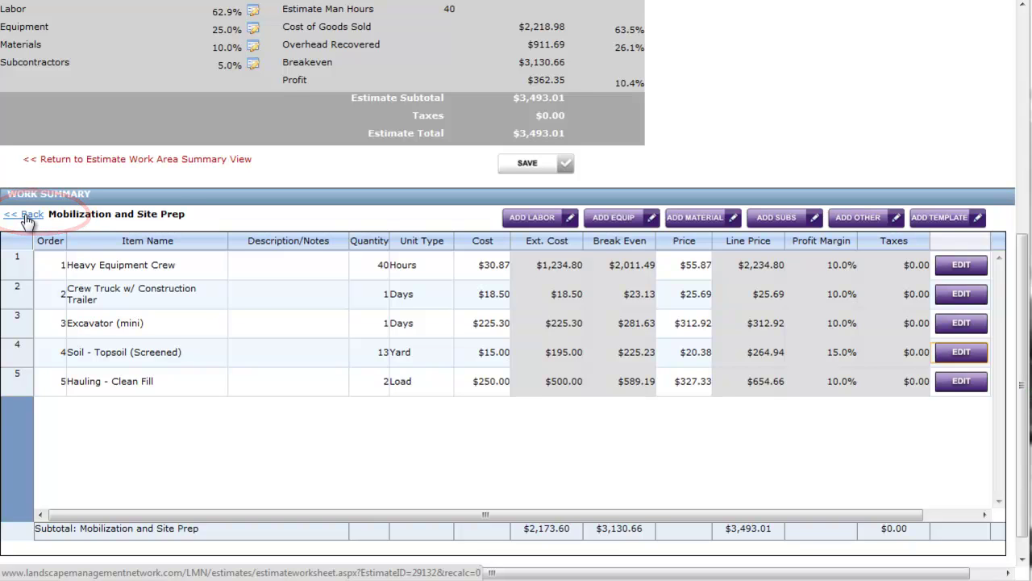
left_click(27, 215)
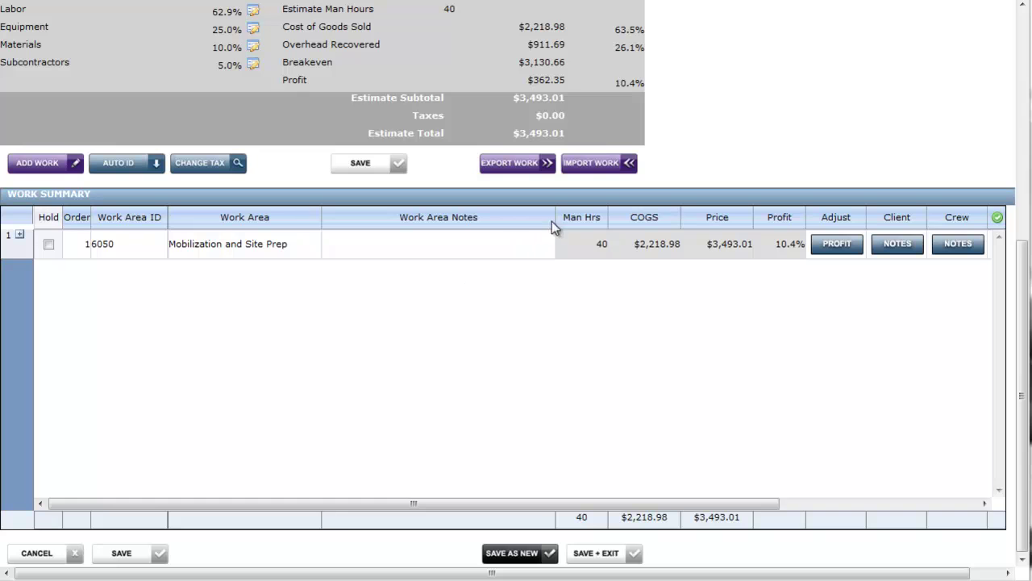
left_click_drag(556, 220, 404, 227)
left_click_drag(322, 217, 291, 215)
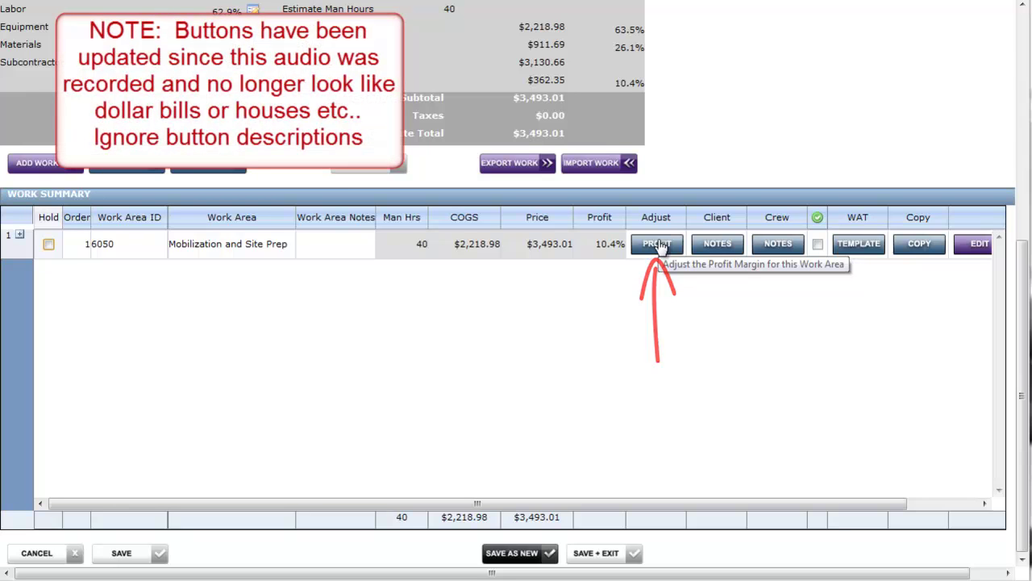
- Override the Mobilization and Site Prep profit margin from 10% to 15%, pricing it at $3,683.03
left_click(658, 244)
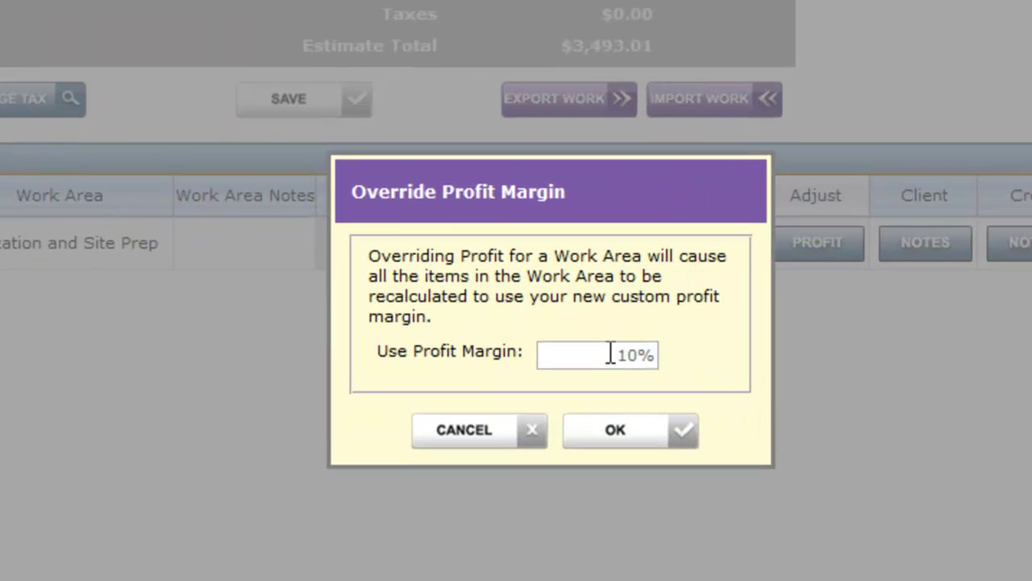
double_click(558, 307)
left_click_drag(649, 357, 664, 355)
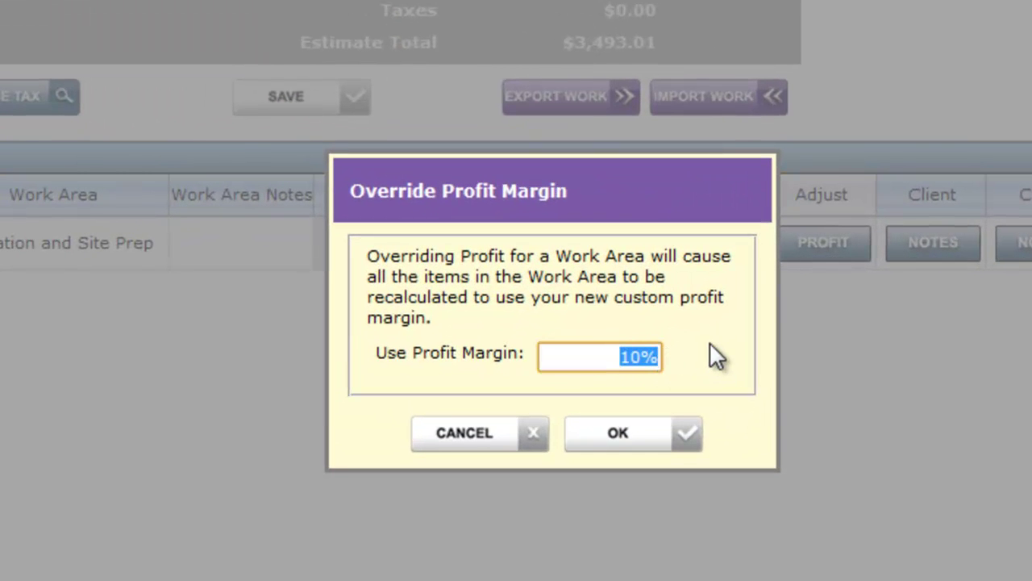
type("15")
key("Tab")
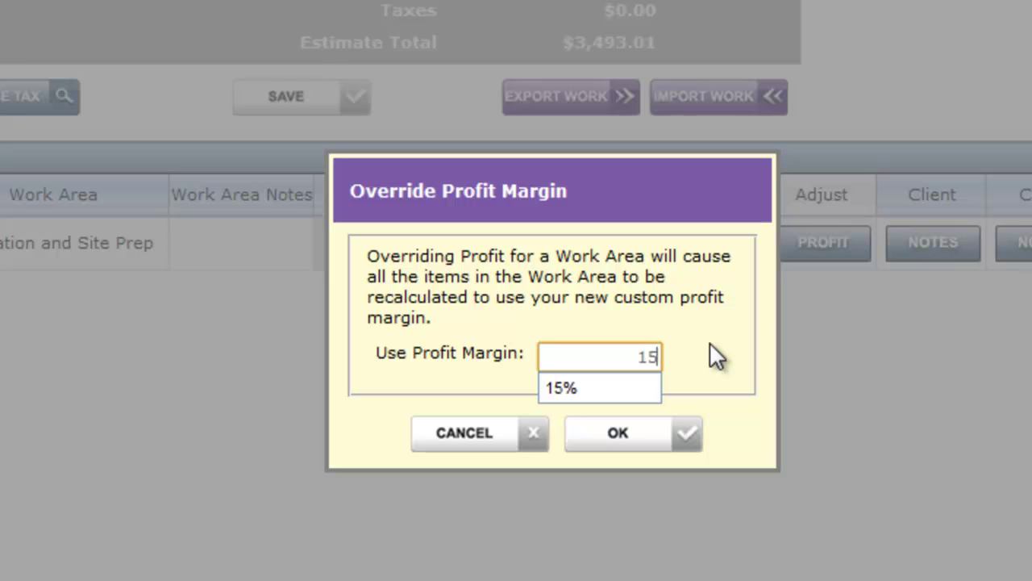
left_click(669, 436)
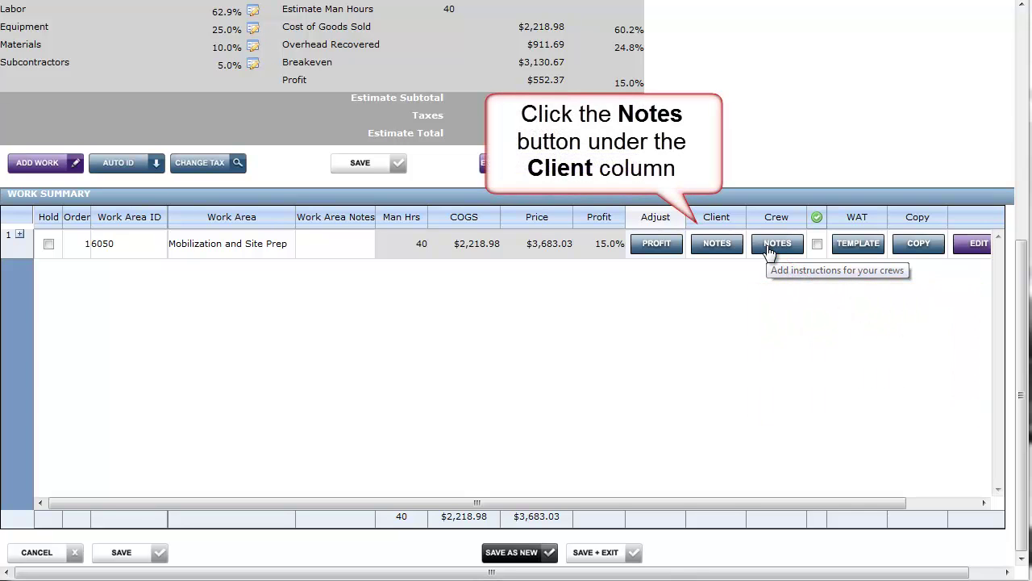
- Begin the customer description with the intro line 'Site prep and mobilization includes:'
left_click(721, 246)
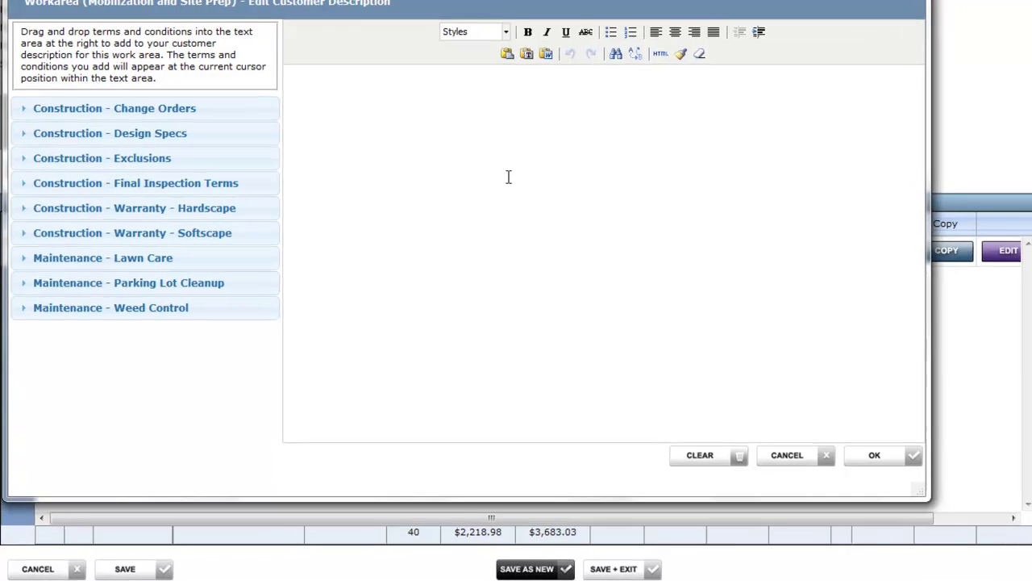
left_click(509, 177)
type("Sit")
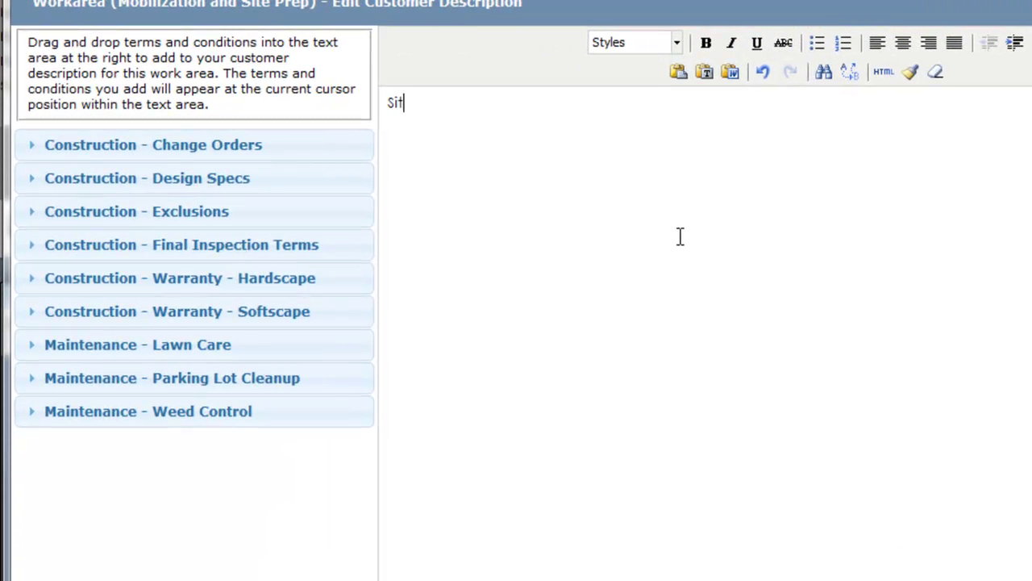
type("e prep and mo")
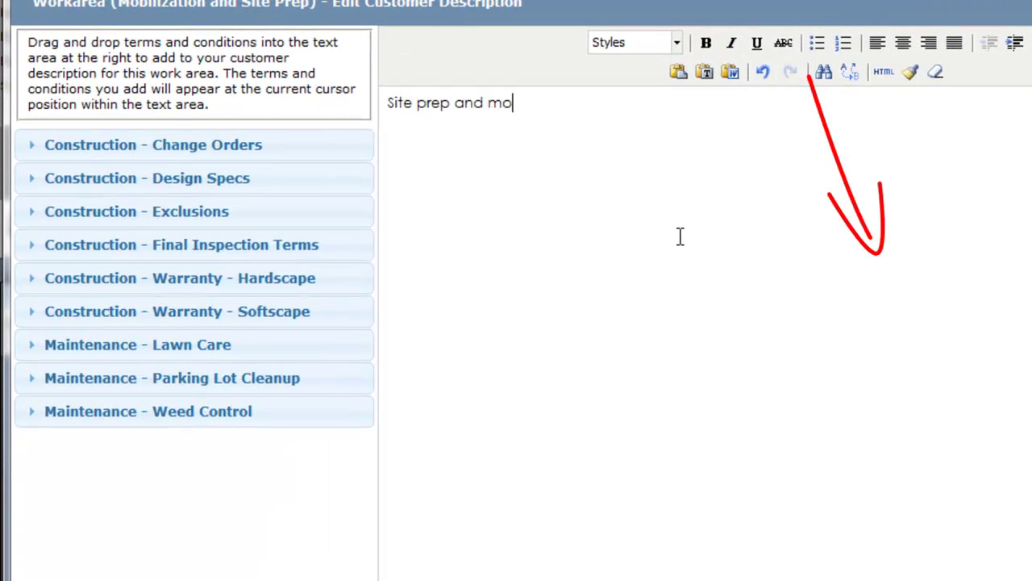
type("bilizaito")
key("BackSpace")
key("BackSpace")
key("BackSpace")
type("tion includes:")
key("Return")
- Add bullets 'Removal of existing fill', 'Rough grading and layout', 'Disposal of existing play structure', then save
left_click(815, 44)
type("Removal of ")
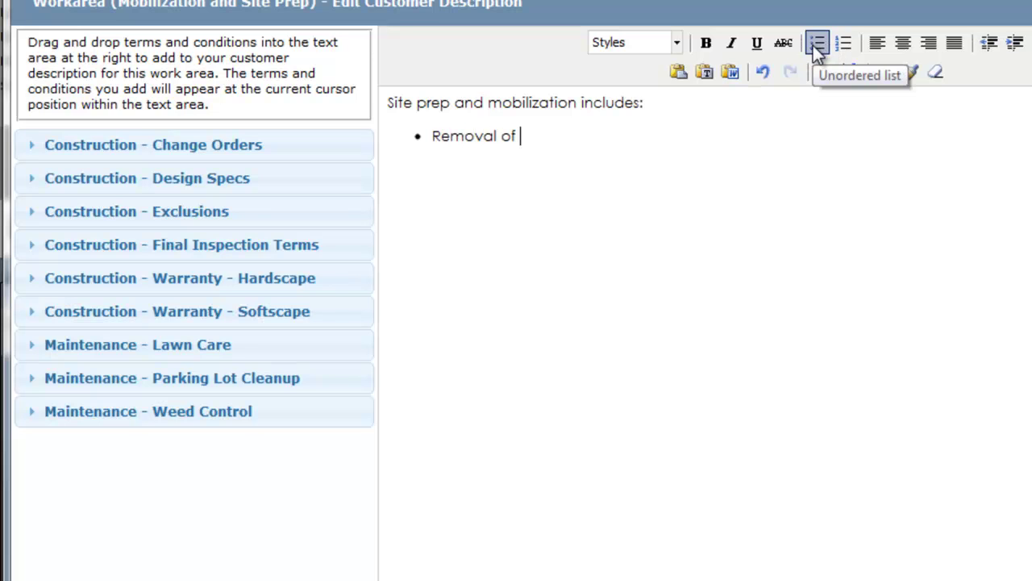
type("existing fill")
key("Return")
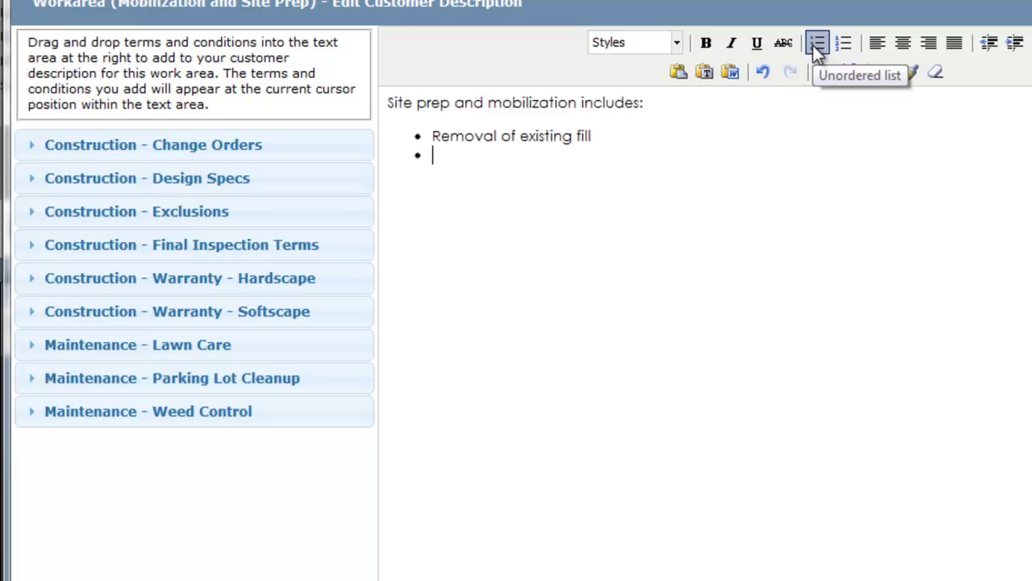
type("Rough grading and layout")
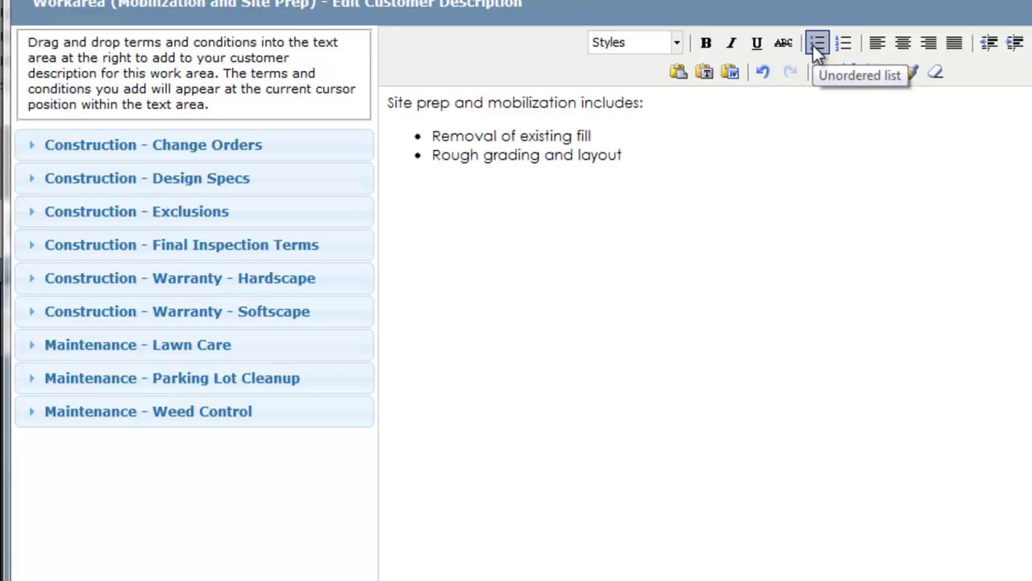
key("Return")
type("Disposal of existing play structur")
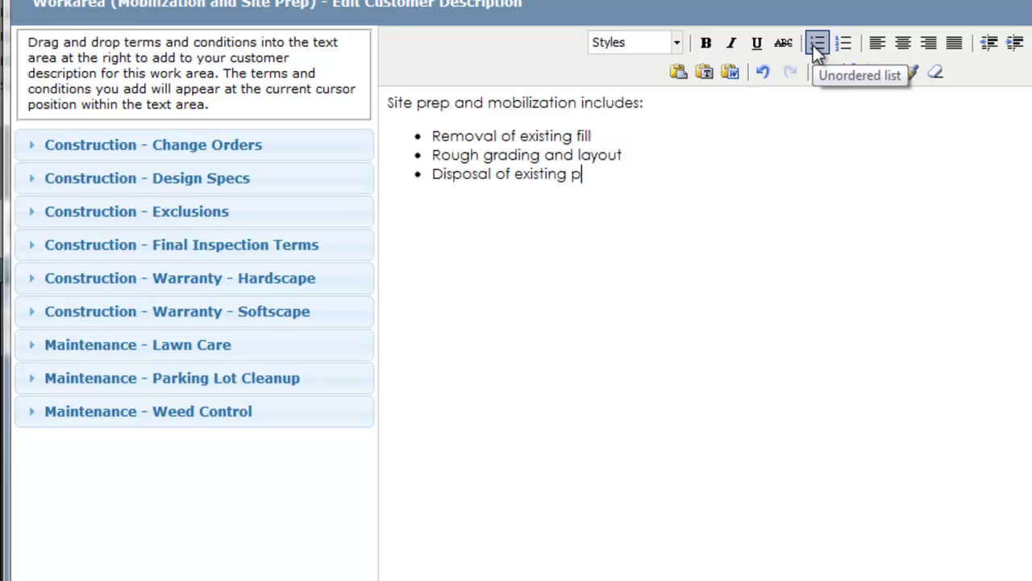
type("e")
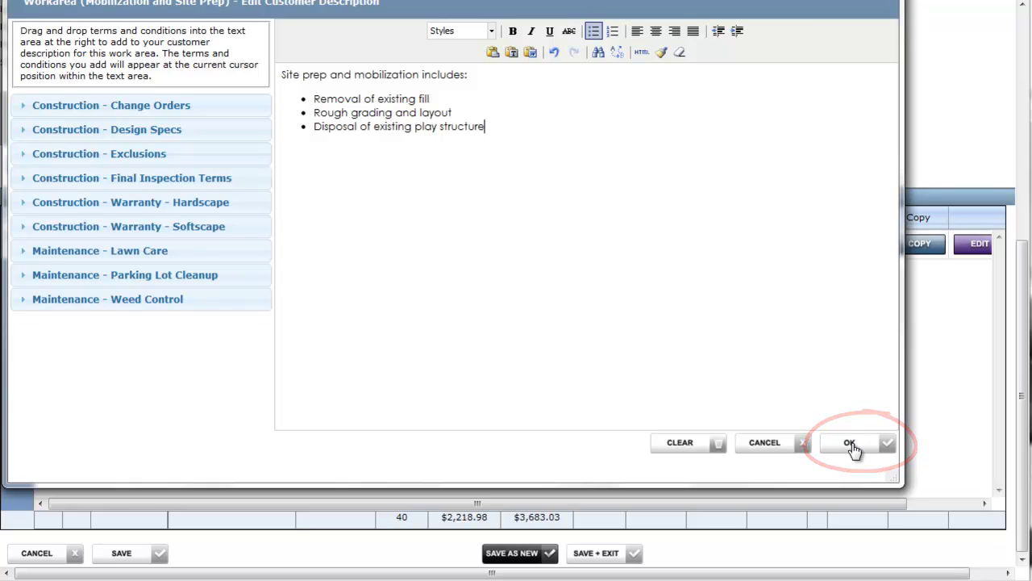
left_click(851, 443)
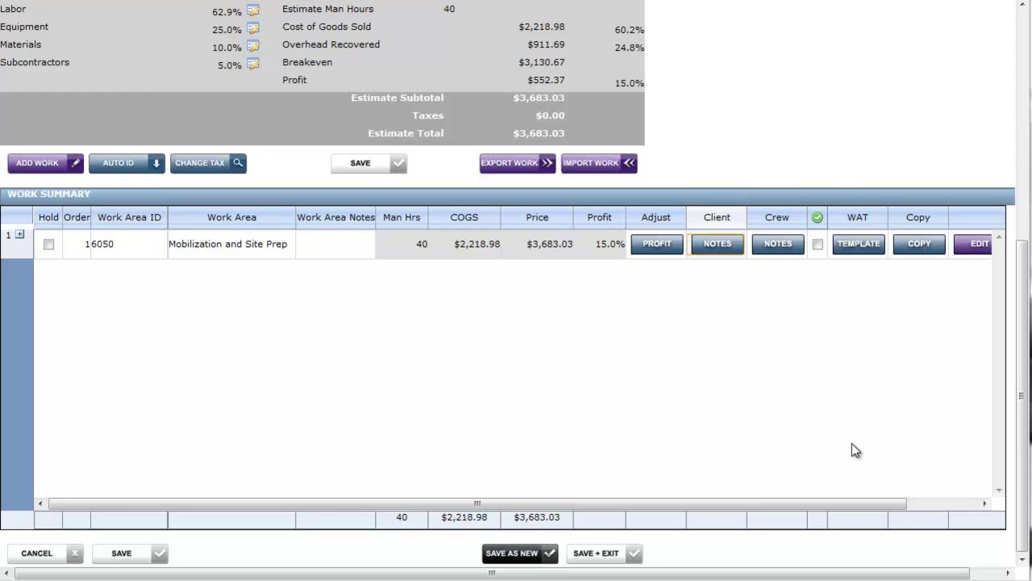
- Write two crew note lines: take fill to the fill dump; disassemble and dispose of the play structure
left_click(780, 243)
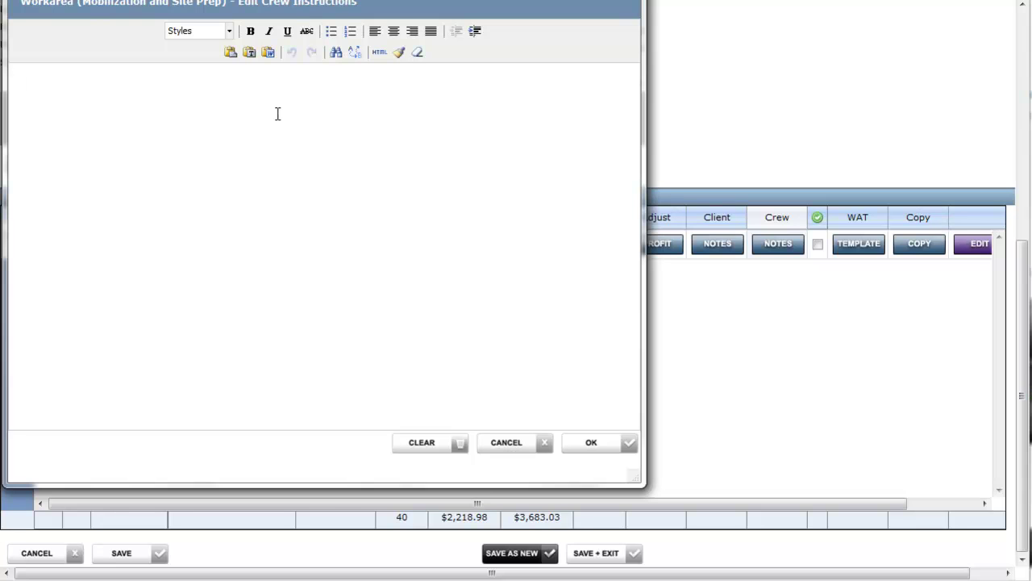
type("Take fill to Gibson's ")
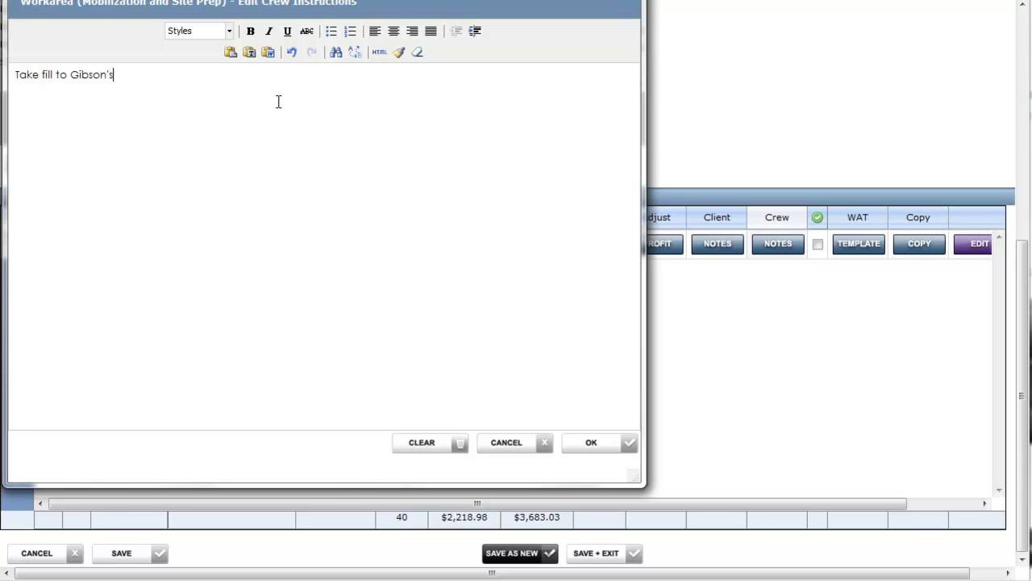
type("fill dump")
key("Return")
type("Disasse")
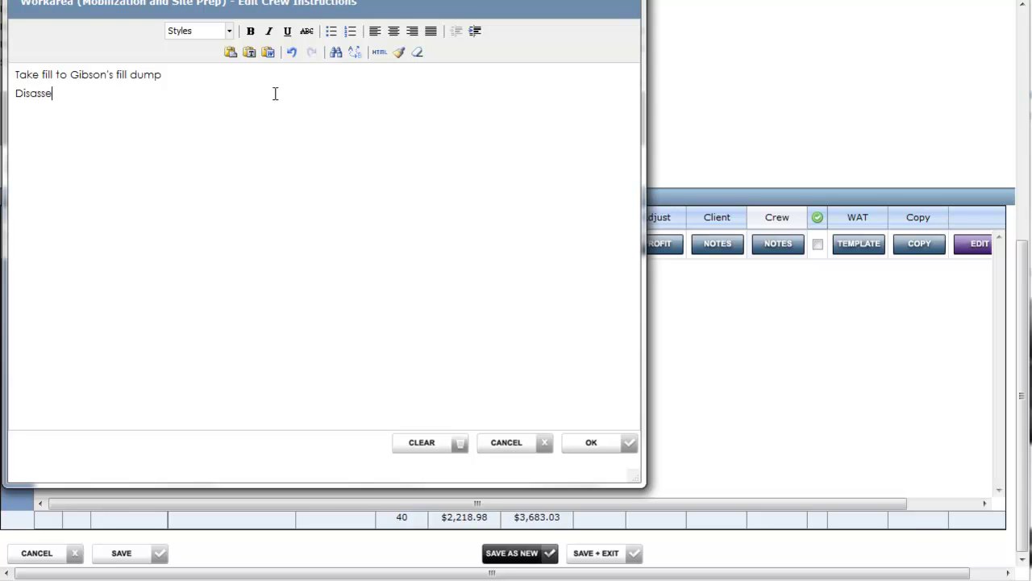
type("mble and dispose")
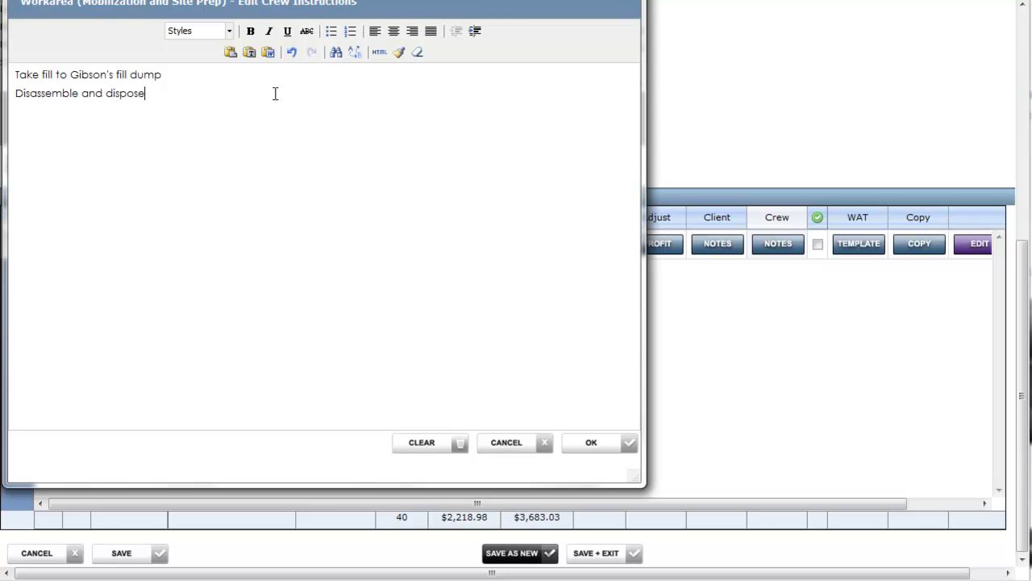
type(" of existing play structure")
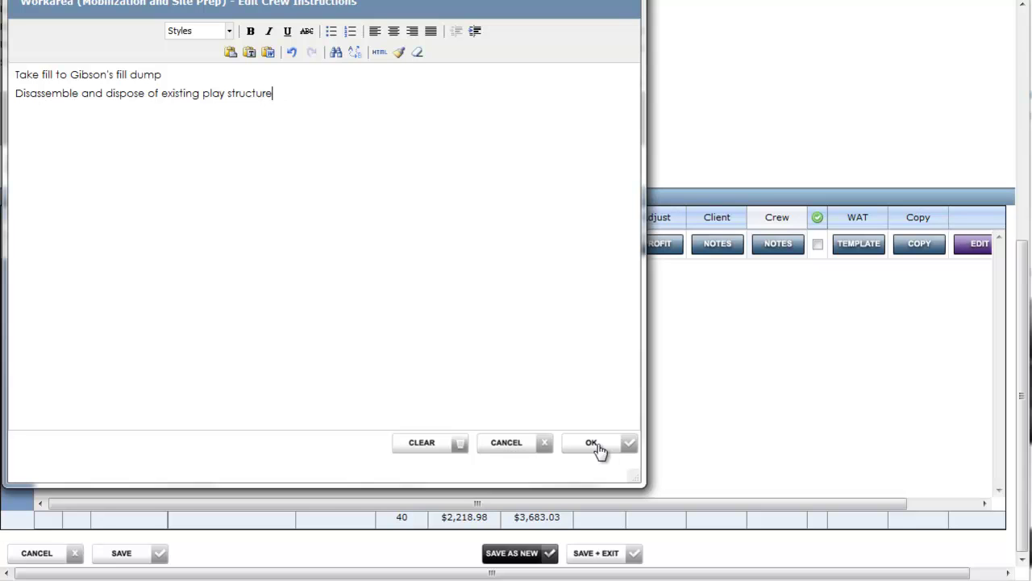
left_click(595, 445)
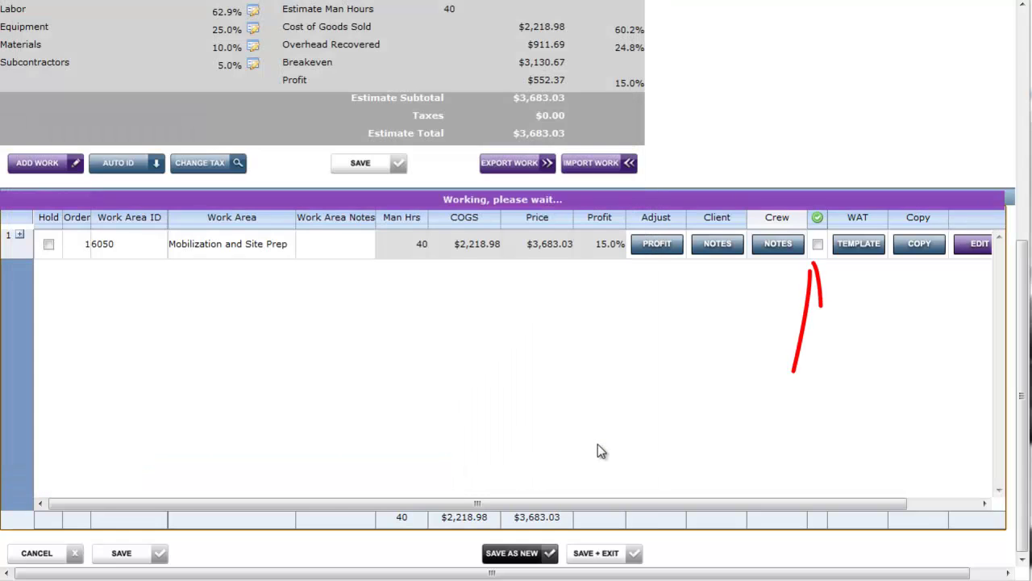
- Tick the completed flag on Mobilization and Site Prep, then check its 15.0% profit in the grid
left_click(818, 244)
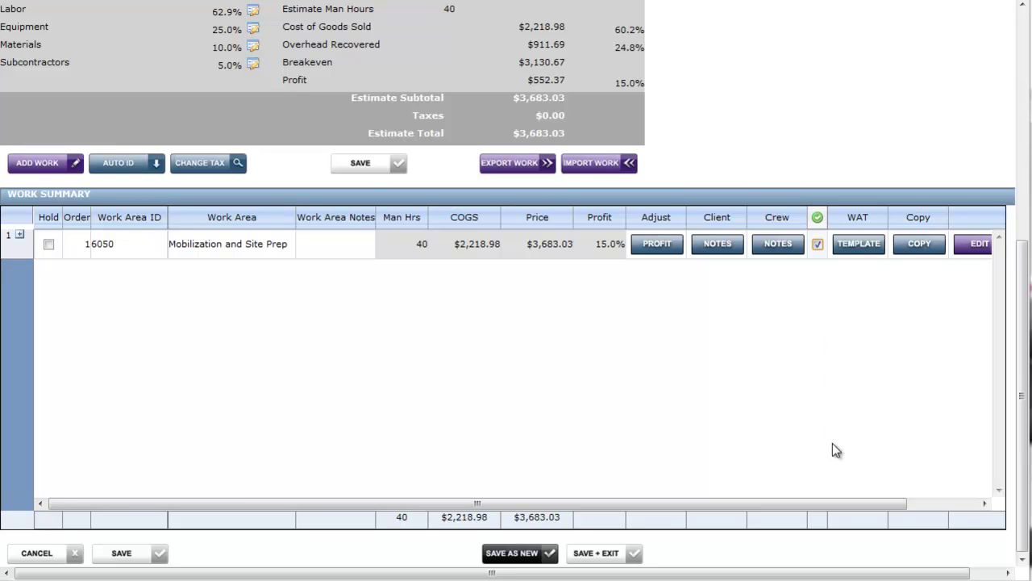
left_click_drag(822, 502, 879, 504)
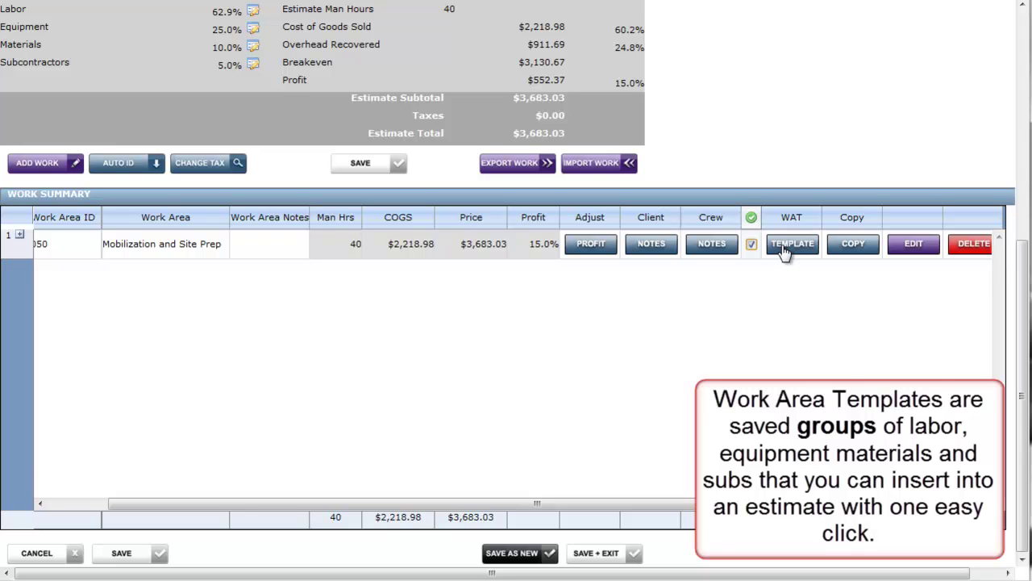
- Create the template 'Mobilization and Site Prep Template' and acknowledge the confirmation
left_click(783, 245)
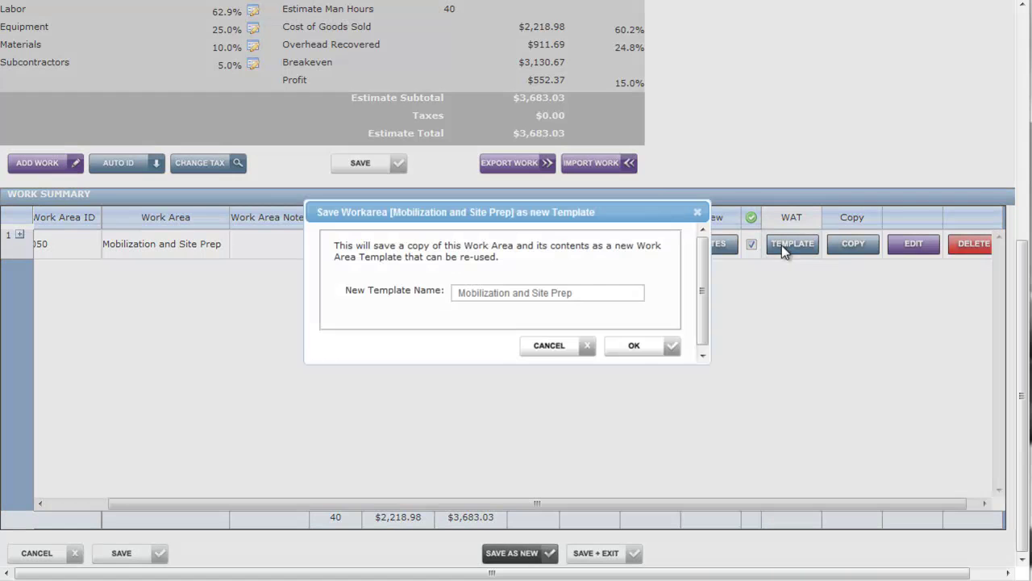
left_click(597, 293)
type("Te")
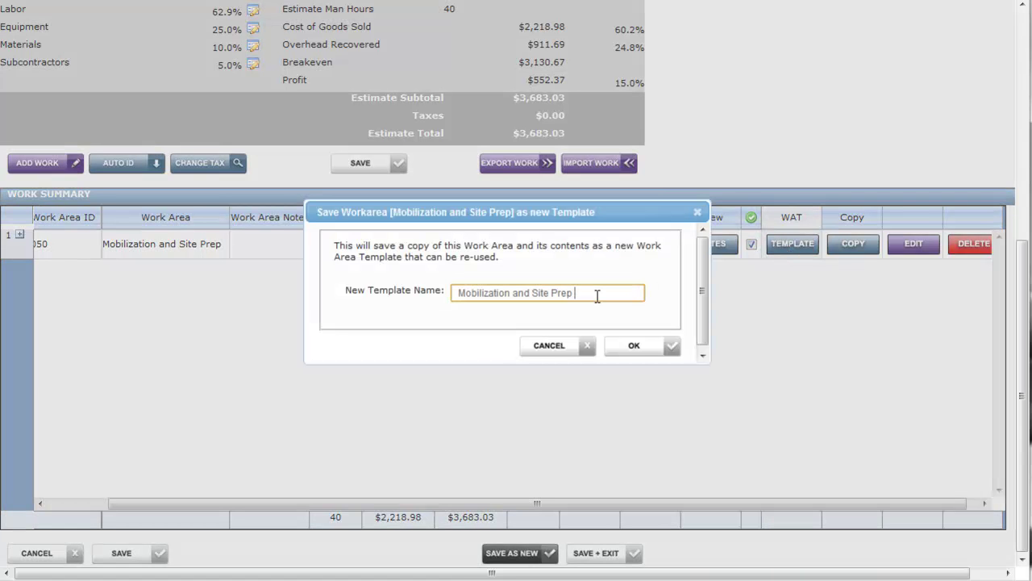
type("mplate")
left_click(642, 345)
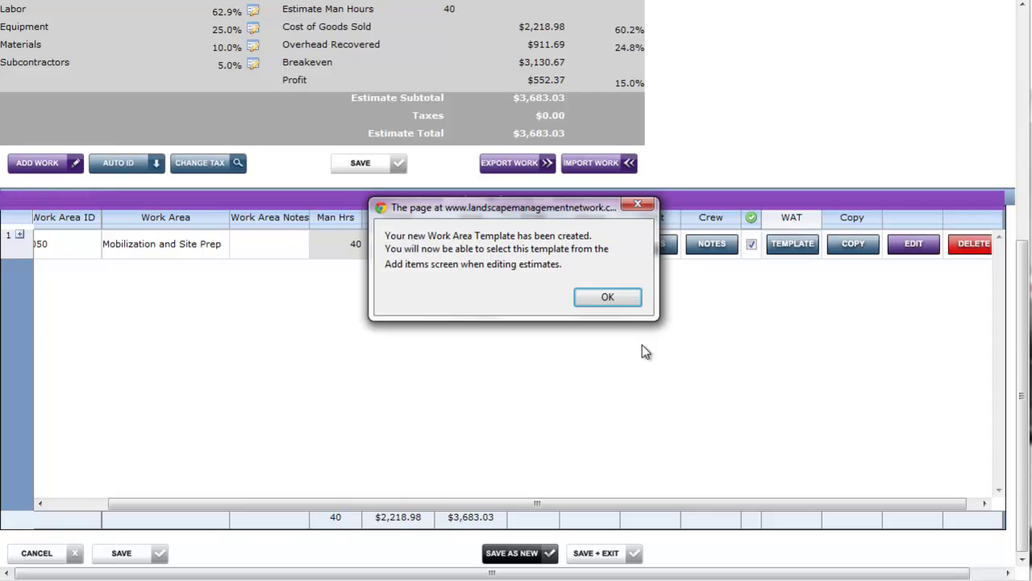
left_click(627, 301)
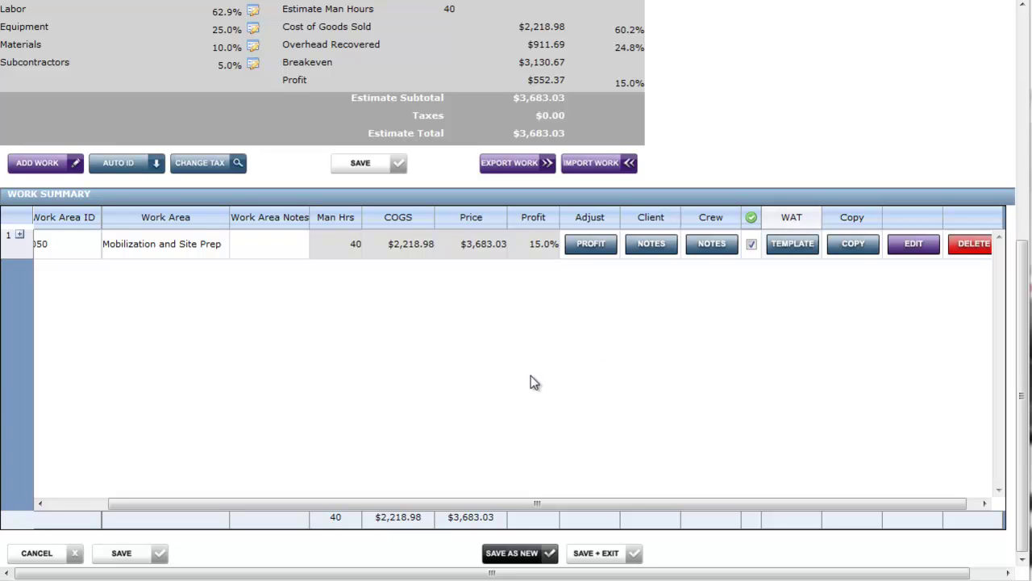
left_click(854, 243)
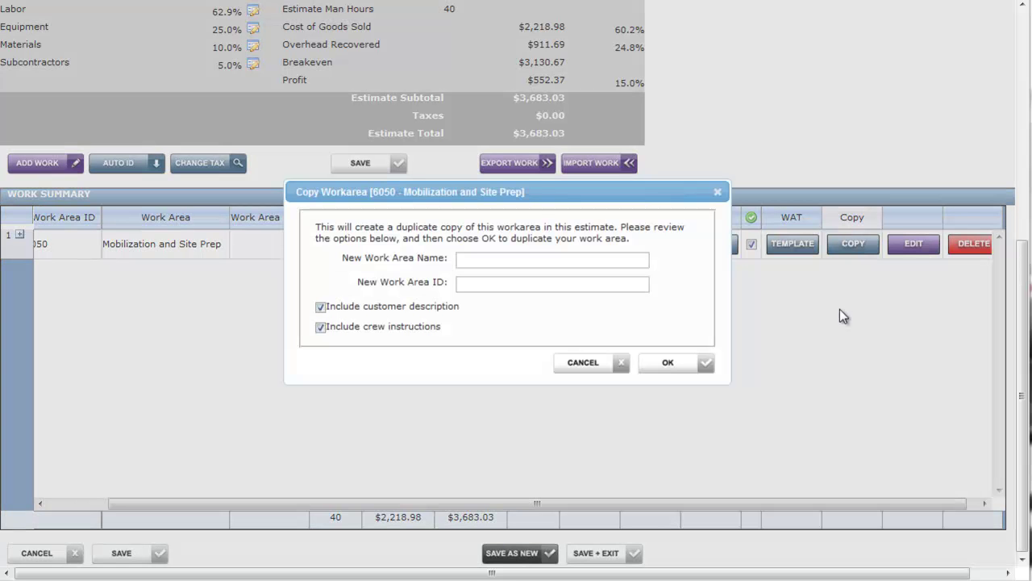
left_click(556, 257)
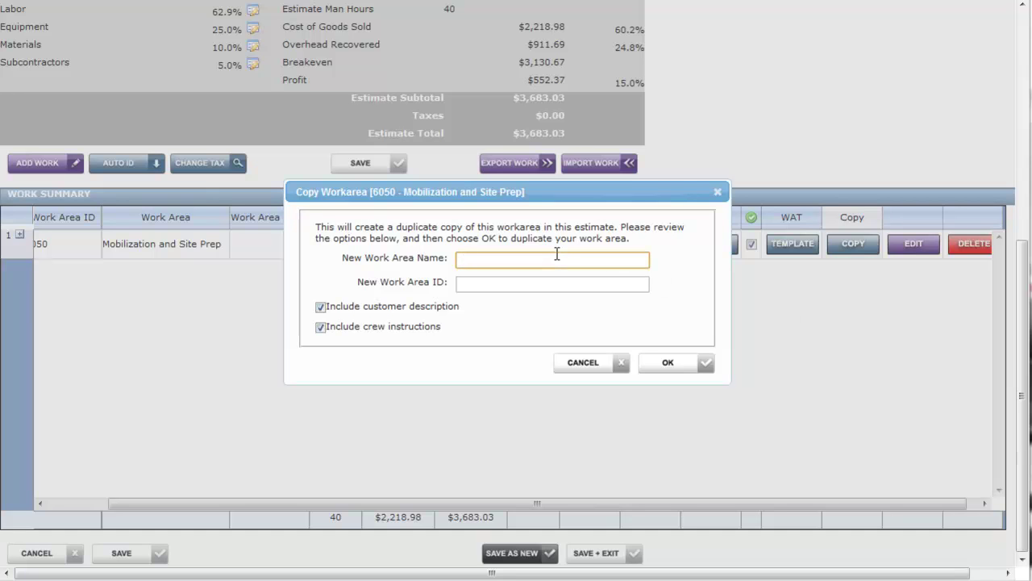
type("Mobilization Copy")
key("Tab")
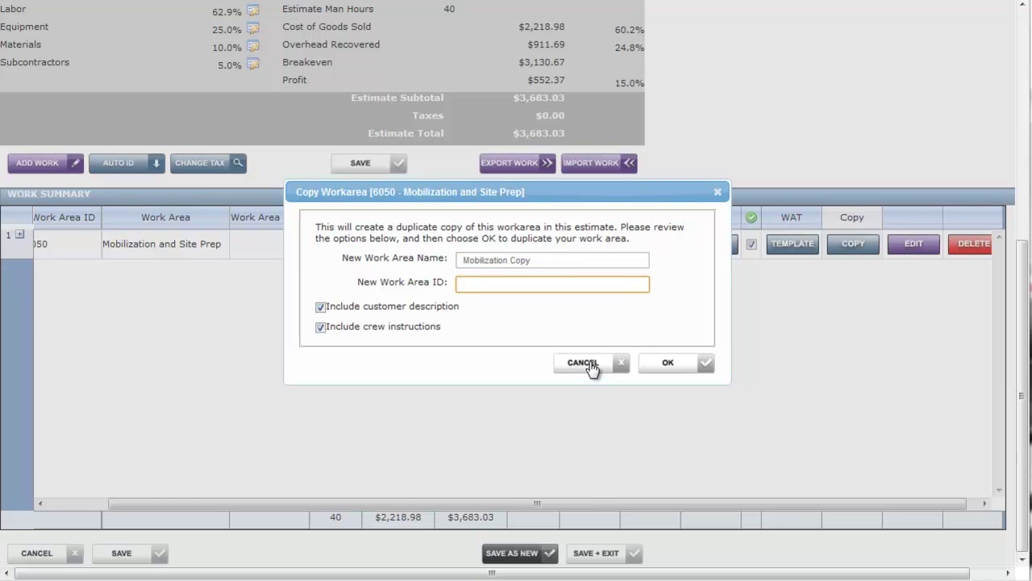
left_click(590, 363)
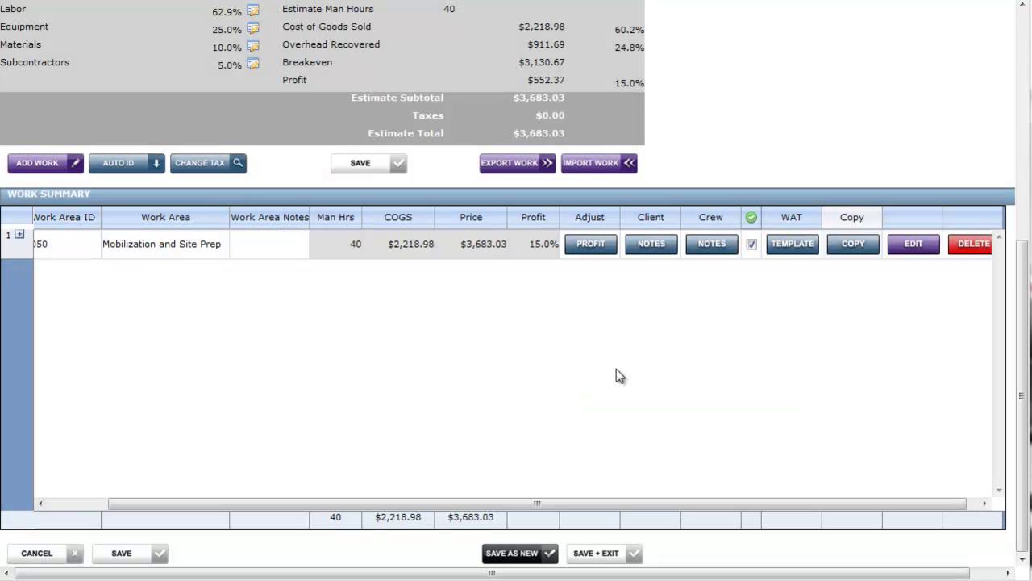
left_click(925, 248)
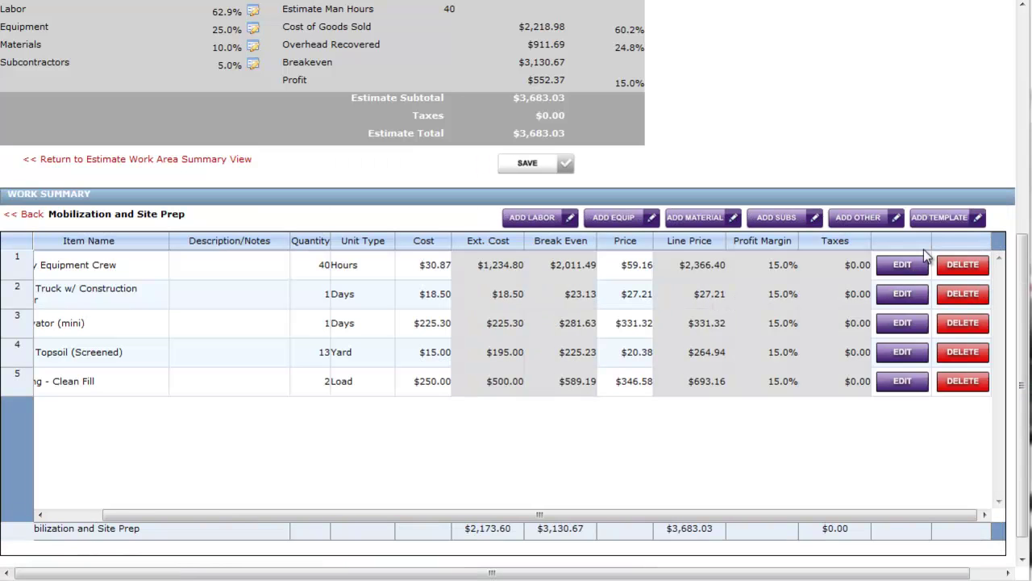
left_click_drag(646, 516, 583, 515)
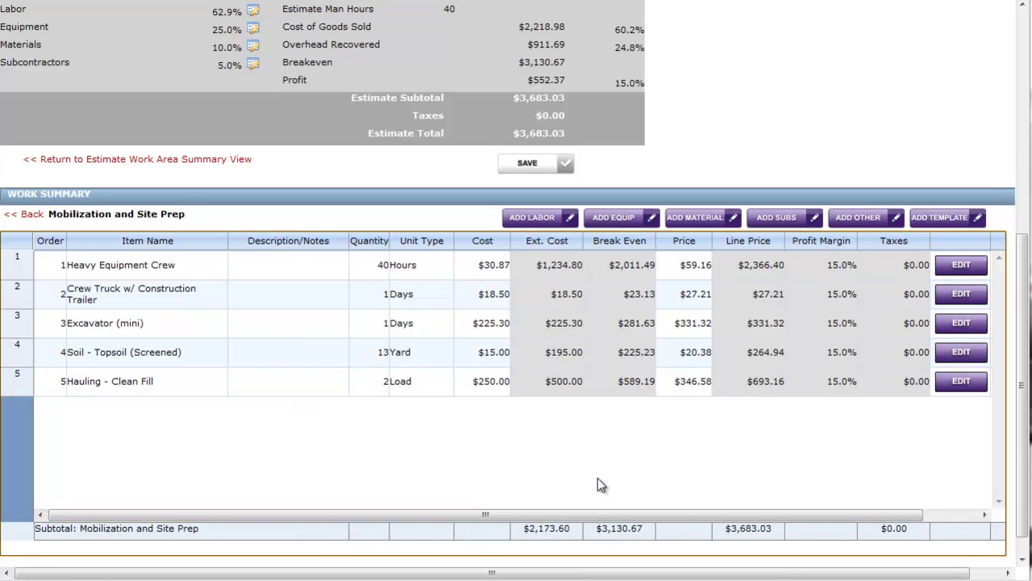
left_click(37, 216)
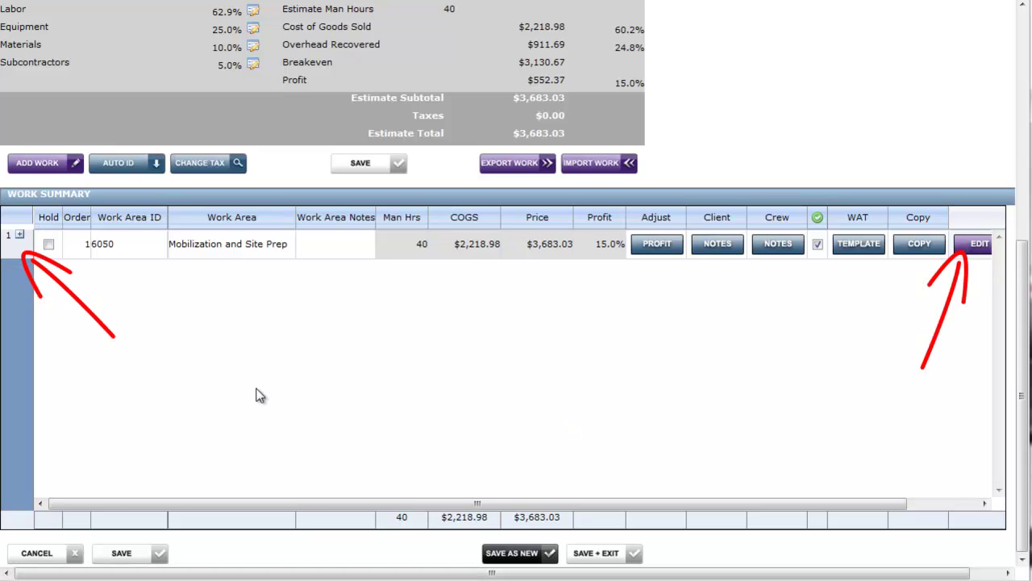
left_click(20, 240)
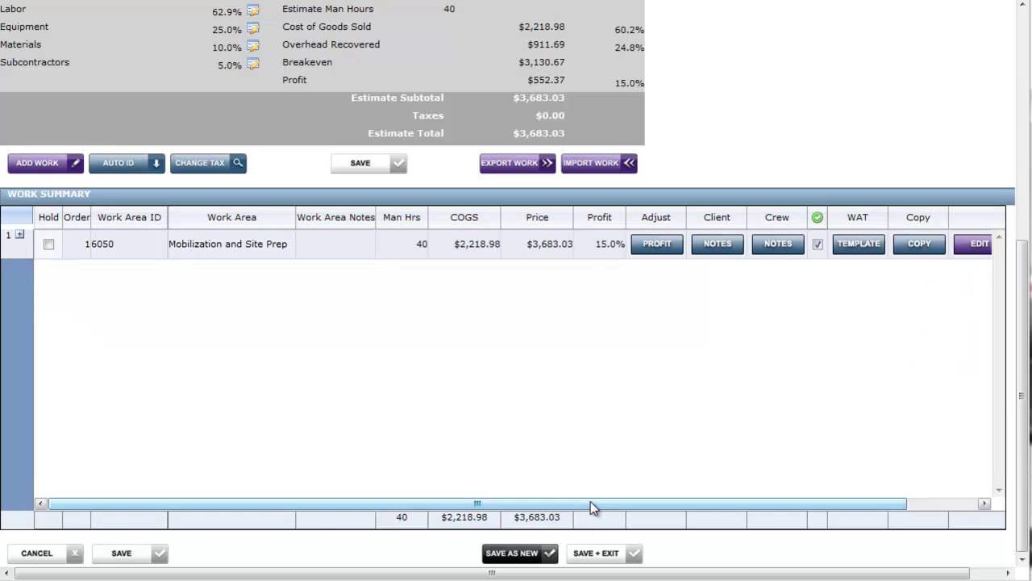
left_click_drag(590, 502, 756, 505)
left_click(943, 247)
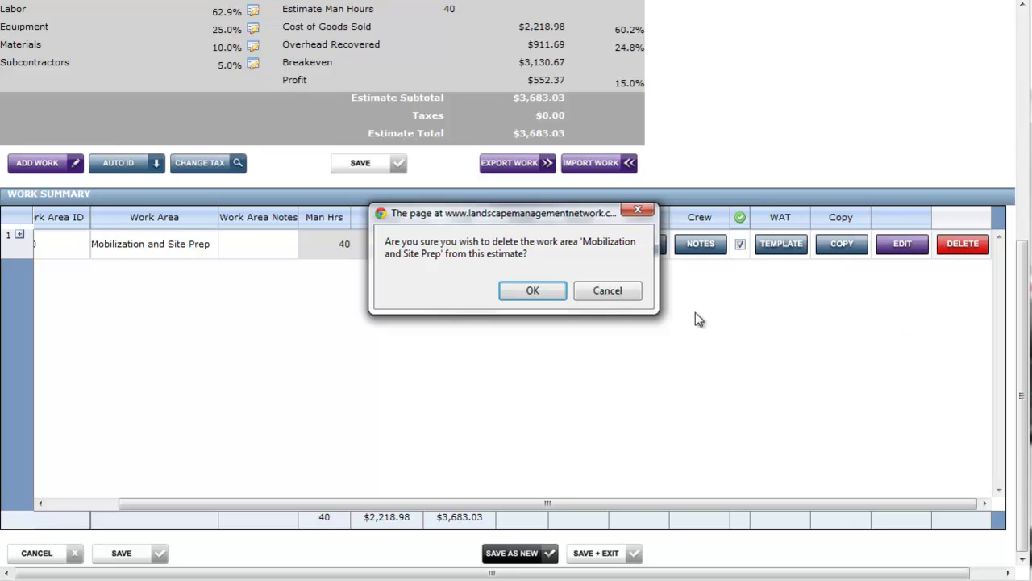
left_click(613, 292)
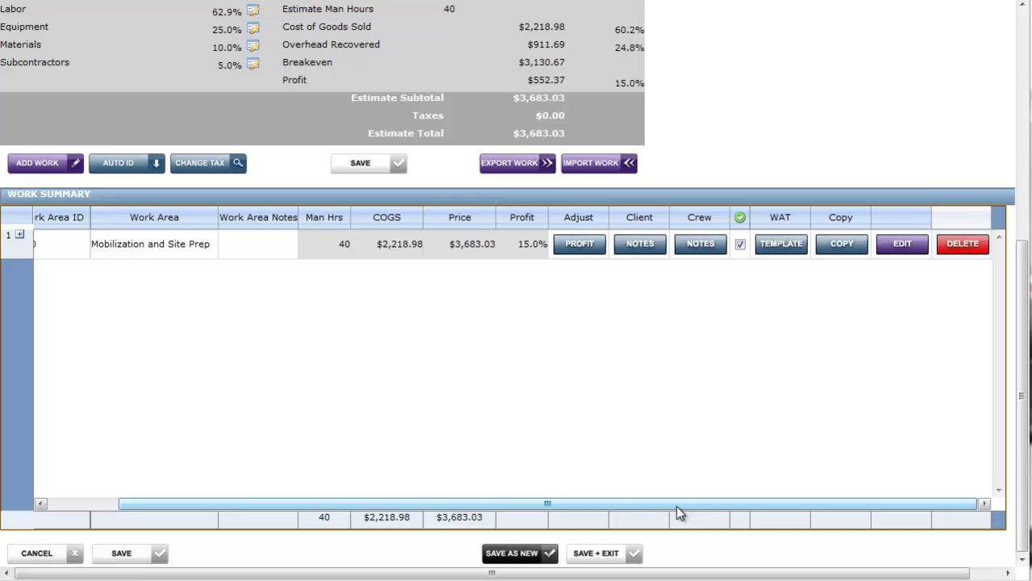
left_click_drag(677, 505, 493, 492)
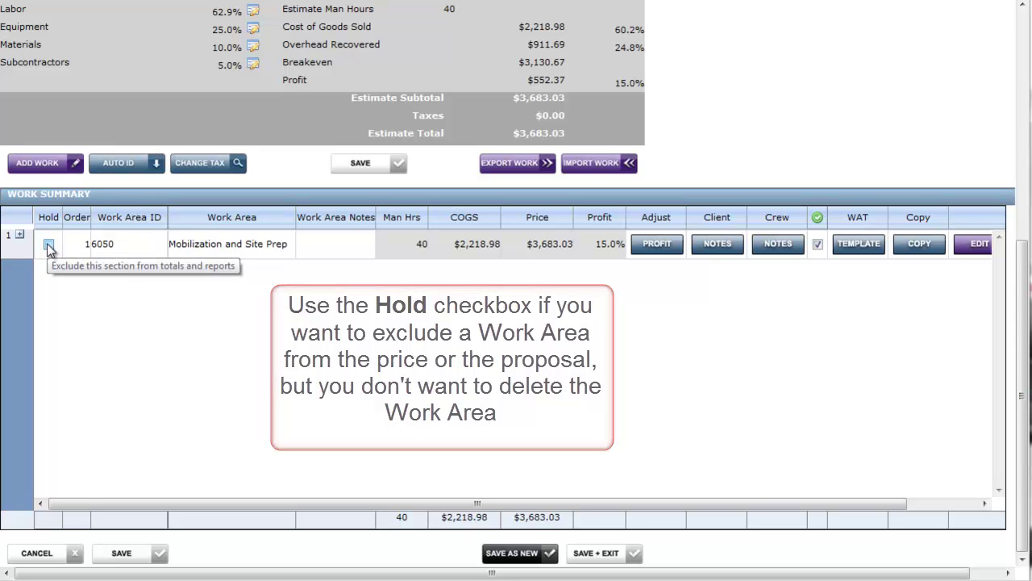
- Toggle Hold on the Mobilization and Site Prep row, ending with it on hold and totals at $0.00
left_click(48, 243)
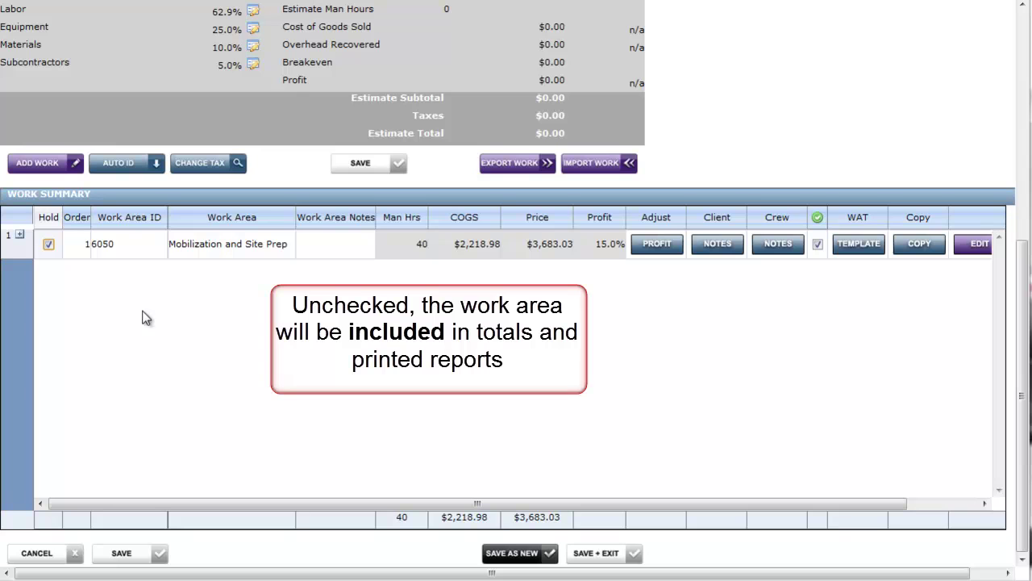
left_click(48, 244)
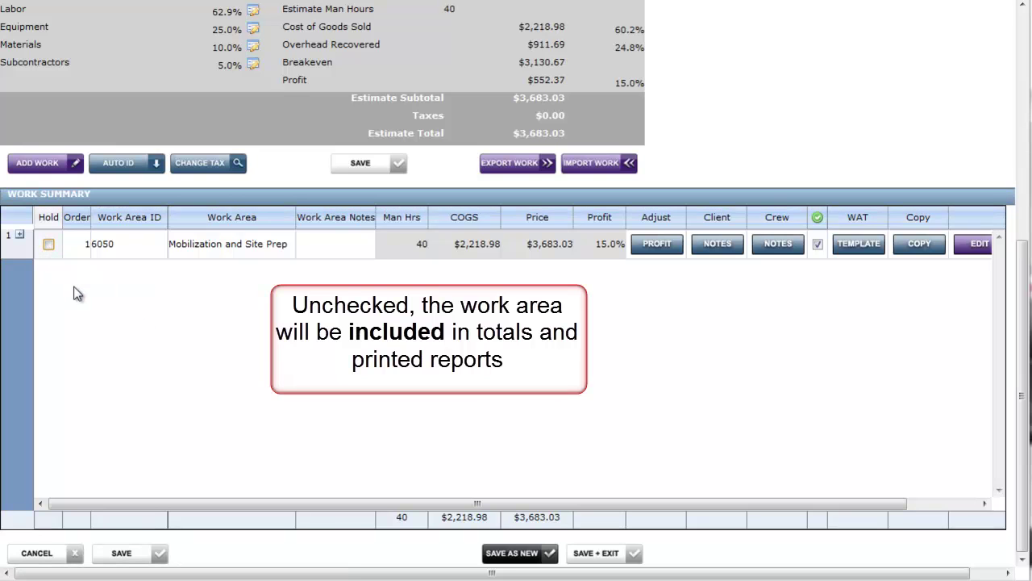
left_click(48, 244)
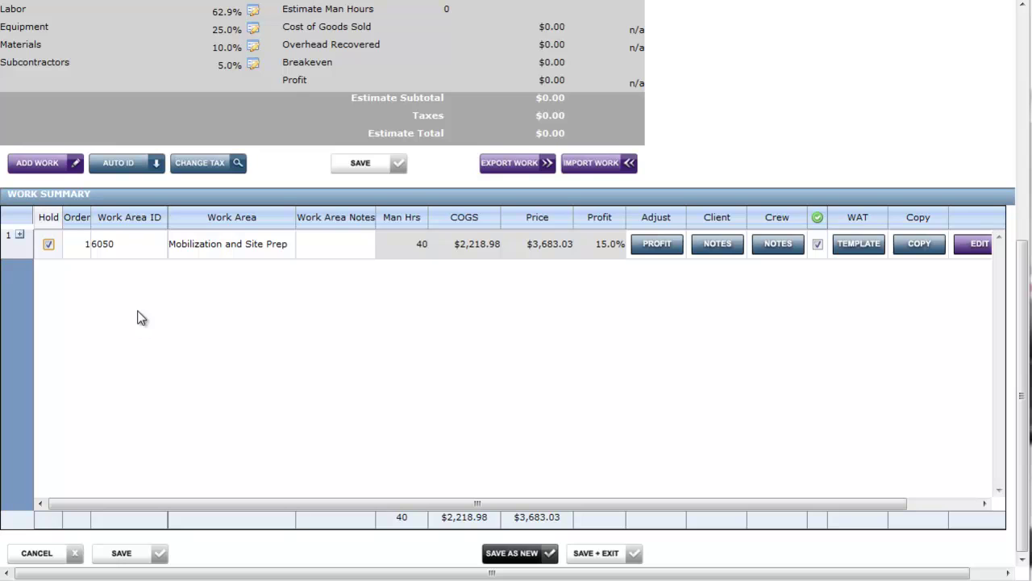
- Untick Hold on Mobilization and Site Prep so the total returns to $17,643.85
left_click(48, 244)
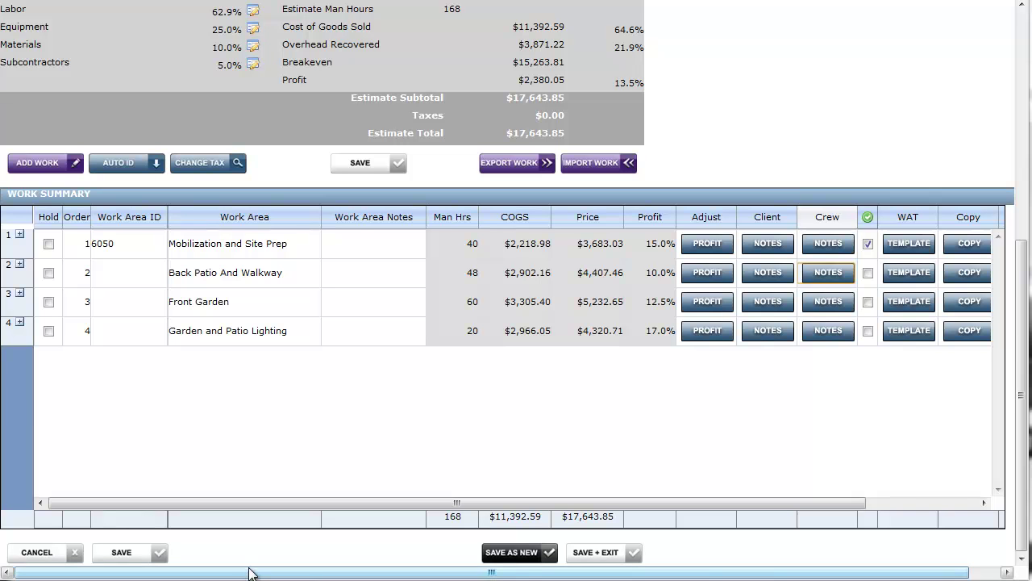
scroll(249, 573, "up", 2)
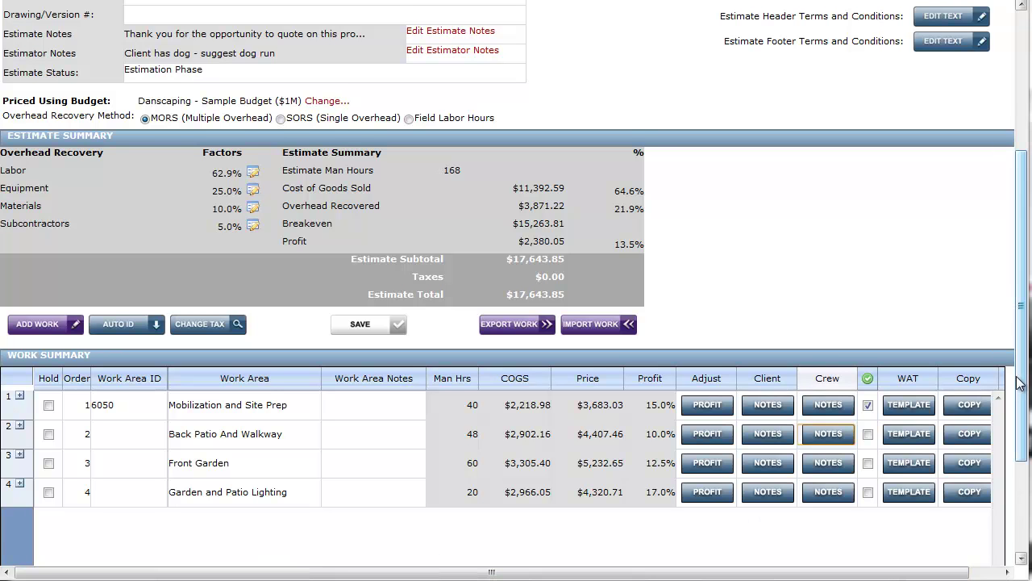
left_click_drag(1018, 384, 1007, 271)
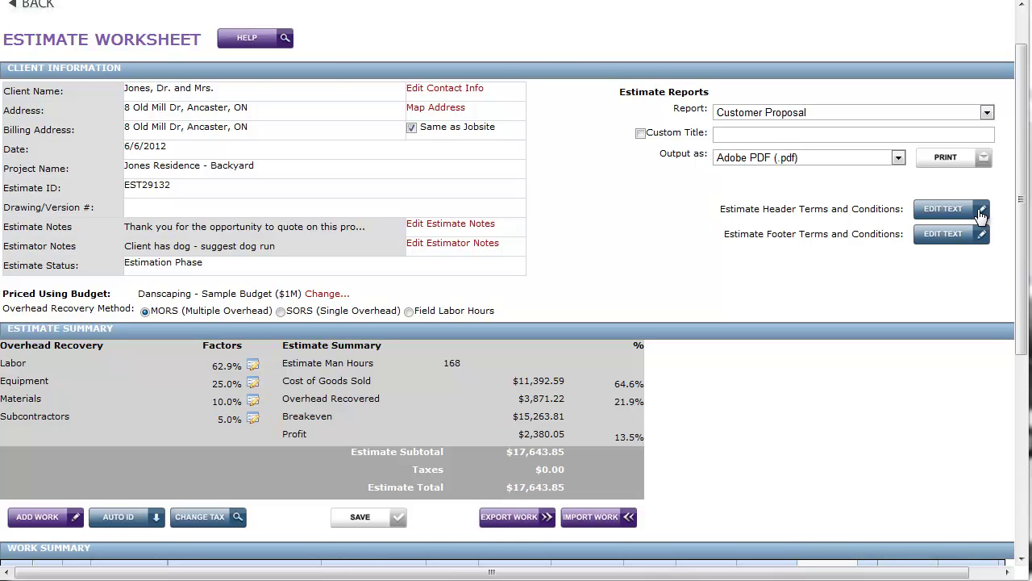
left_click(980, 213)
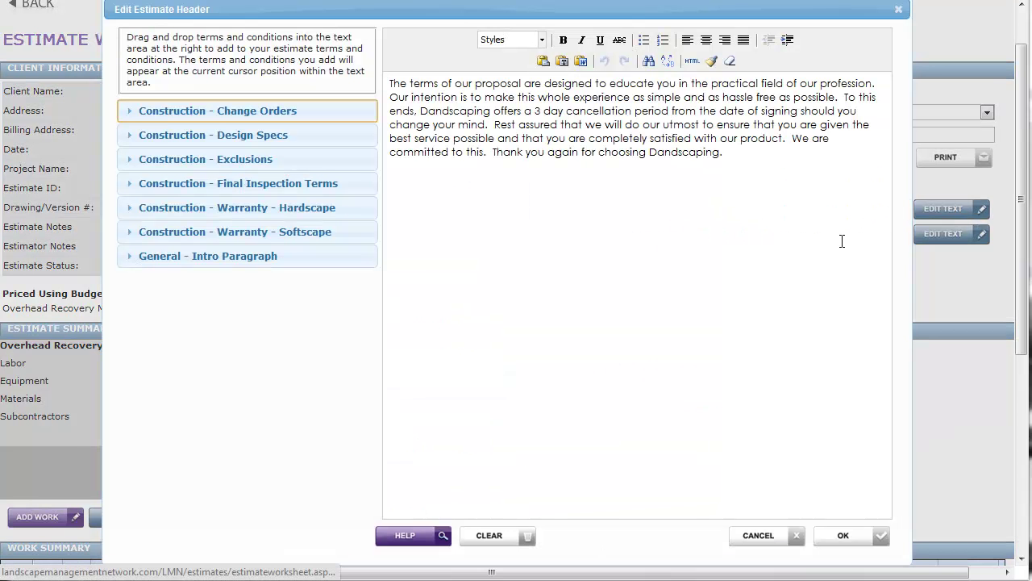
left_click(754, 152)
key("Return")
key("Return")
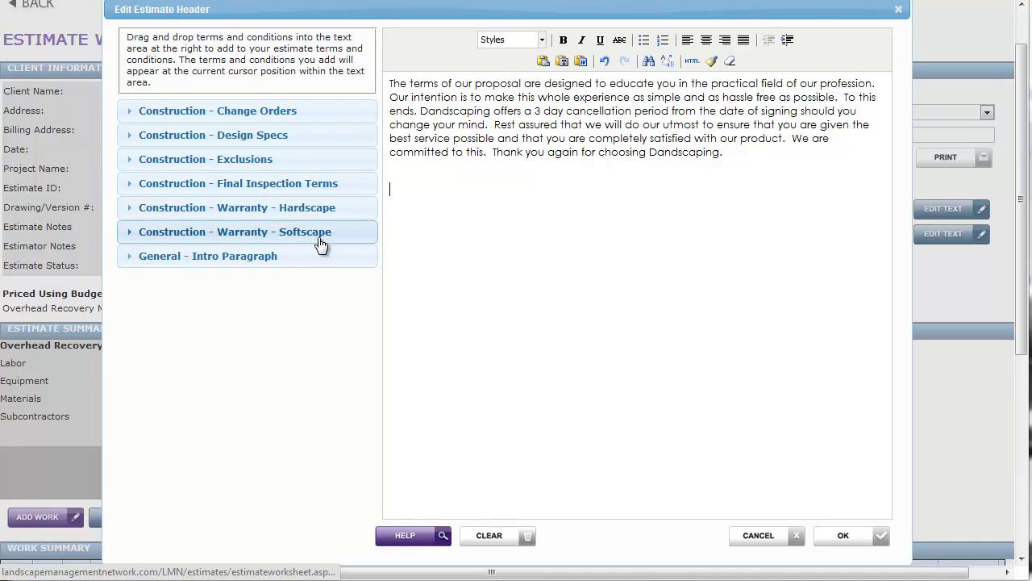
left_click_drag(305, 267, 619, 207)
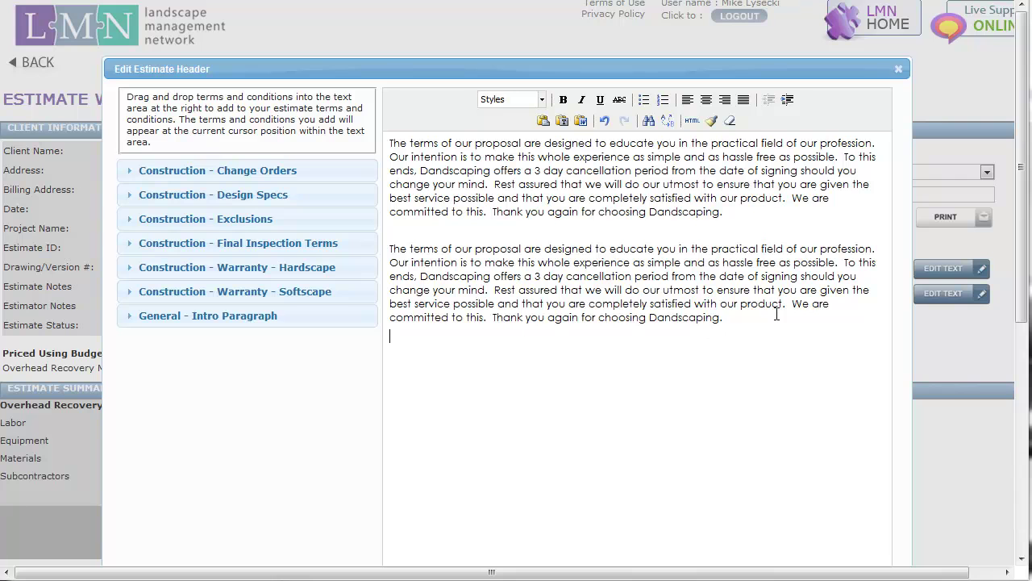
left_click_drag(773, 323, 376, 242)
key("Delete")
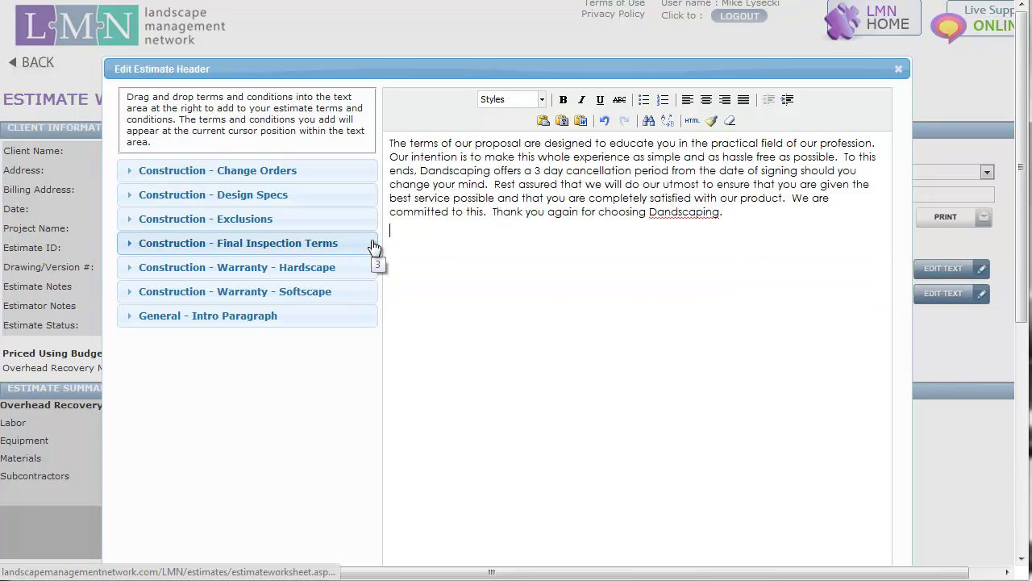
scroll(375, 258, "down", 2)
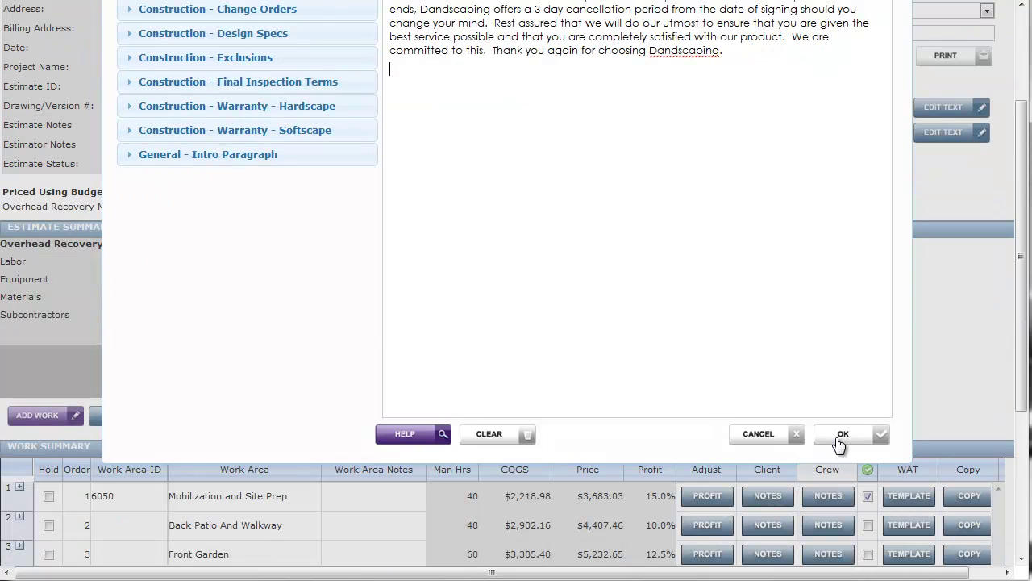
left_click(770, 440)
- Print the Customer Proposal report with Adobe PDF output
scroll(889, 340, "up", 1)
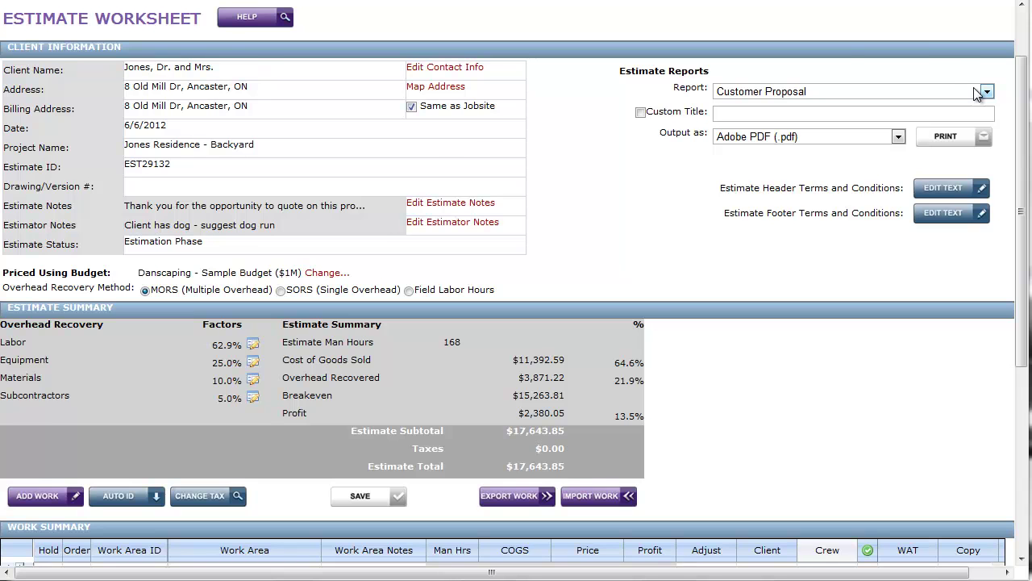
scroll(975, 93, "up", 2)
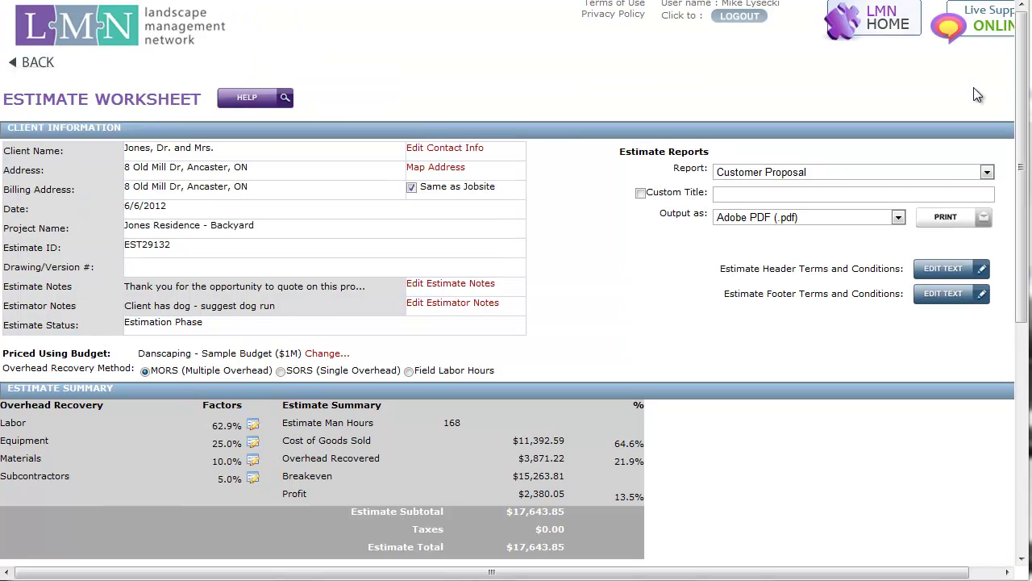
left_click(960, 170)
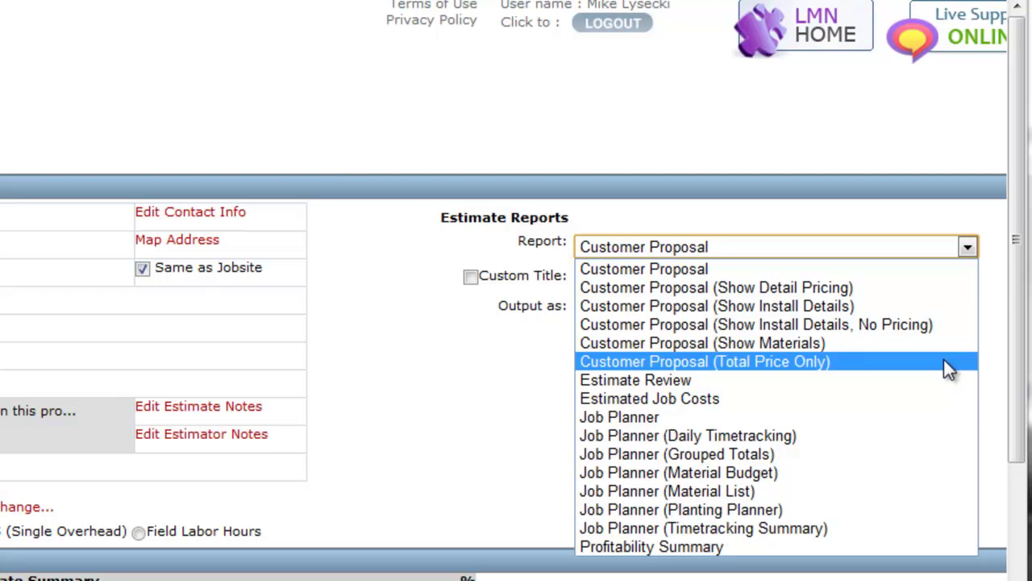
left_click(883, 271)
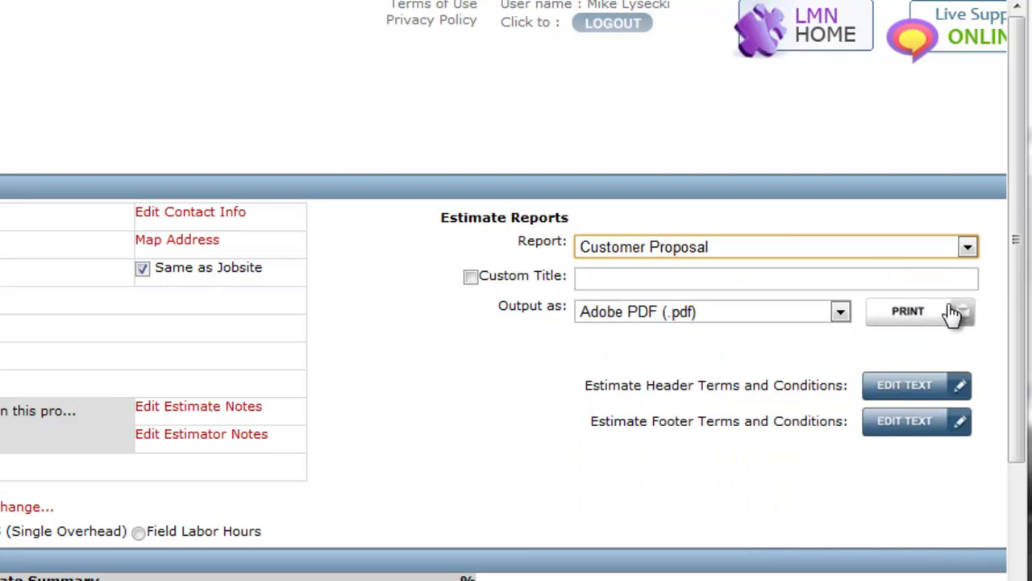
left_click(953, 313)
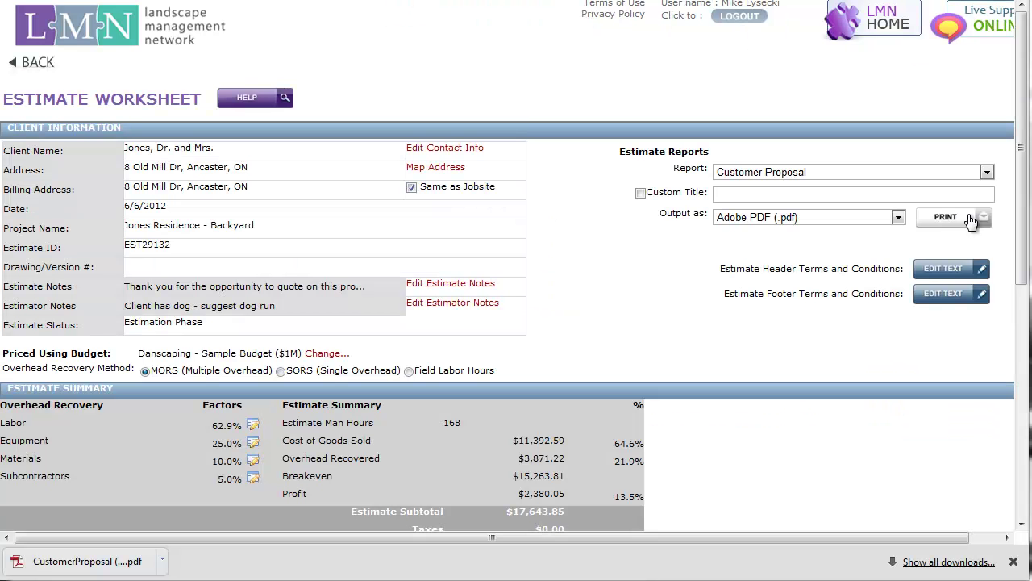
- Open CustomerProposal (29).pdf in Acrobat, scroll through it, and choose File > Attach to Email
left_click(145, 566)
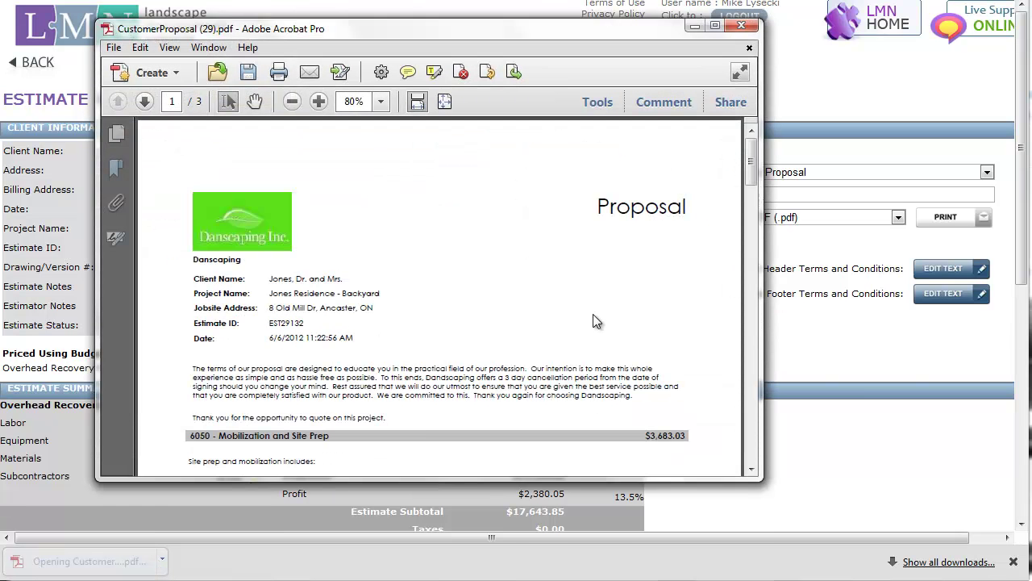
scroll(593, 312, "down", 1)
scroll(593, 313, "down", 10)
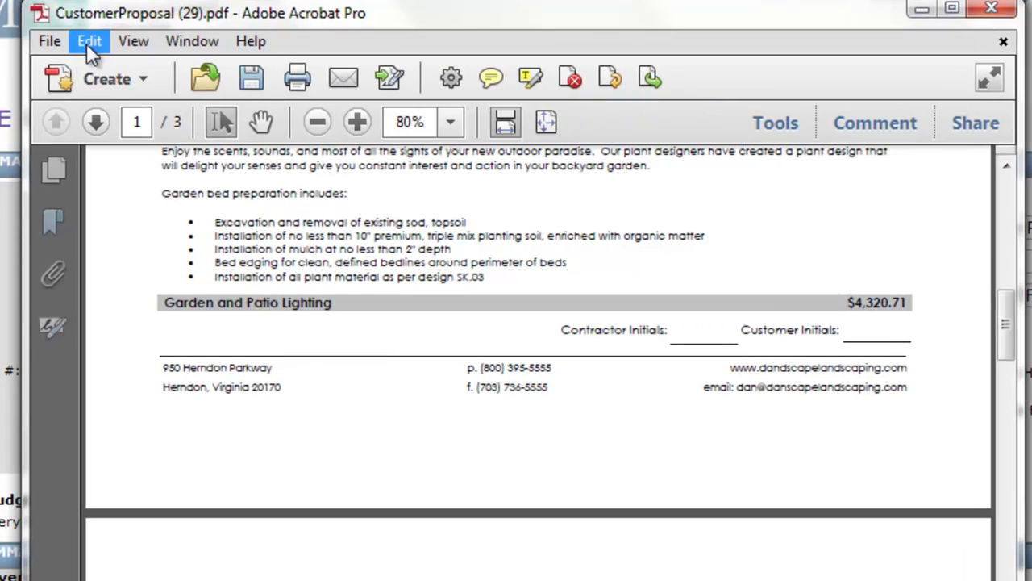
left_click(48, 42)
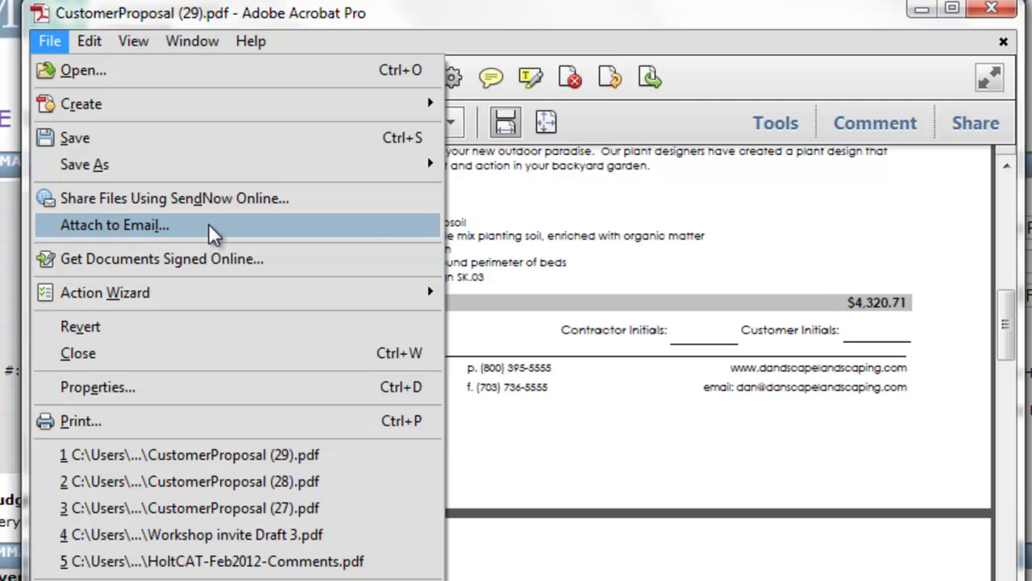
left_click(212, 234)
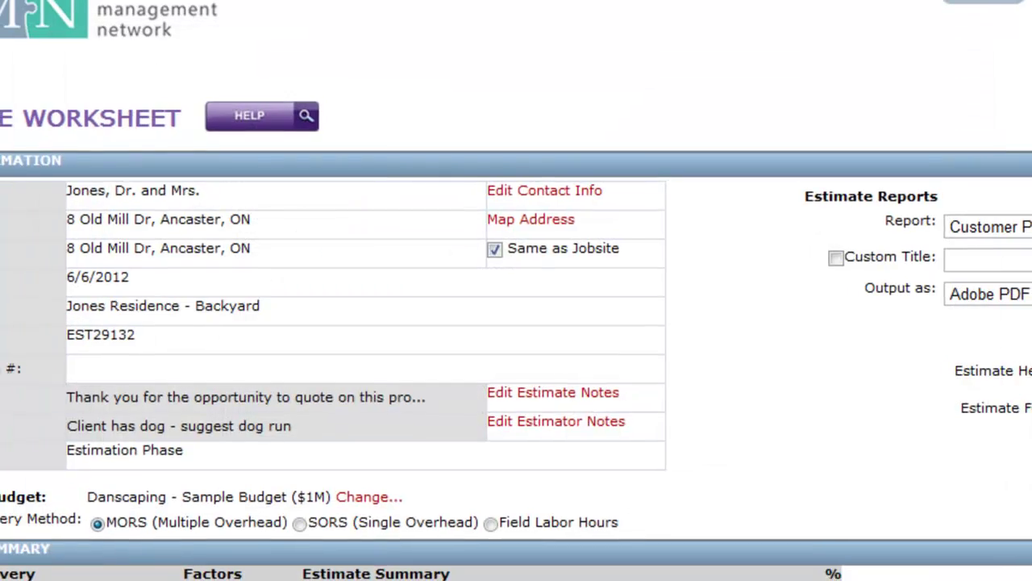
- Generate the Job Planner report as an Adobe PDF for the $17,643.85 estimate
left_click(992, 295)
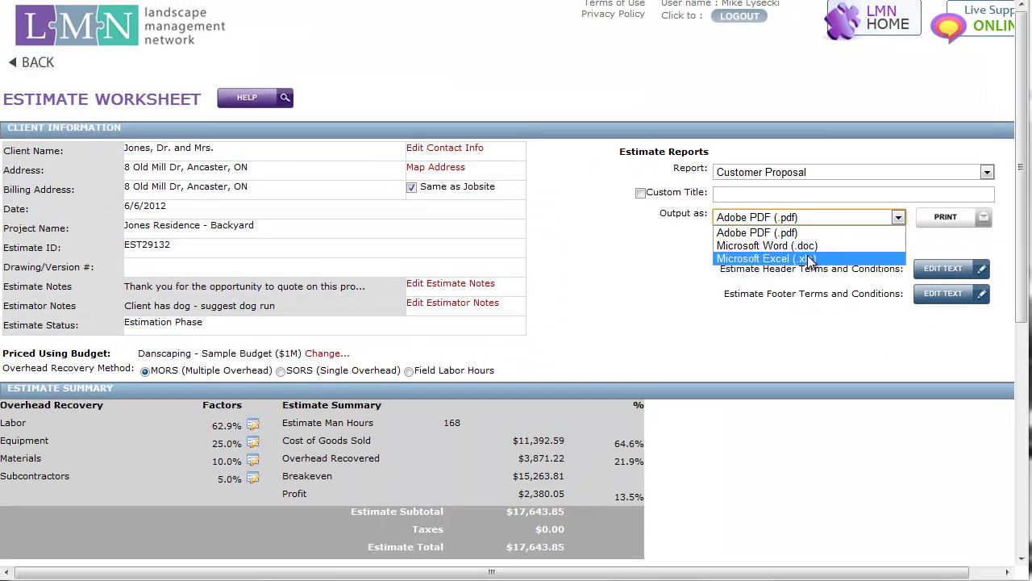
left_click(658, 271)
left_click(762, 173)
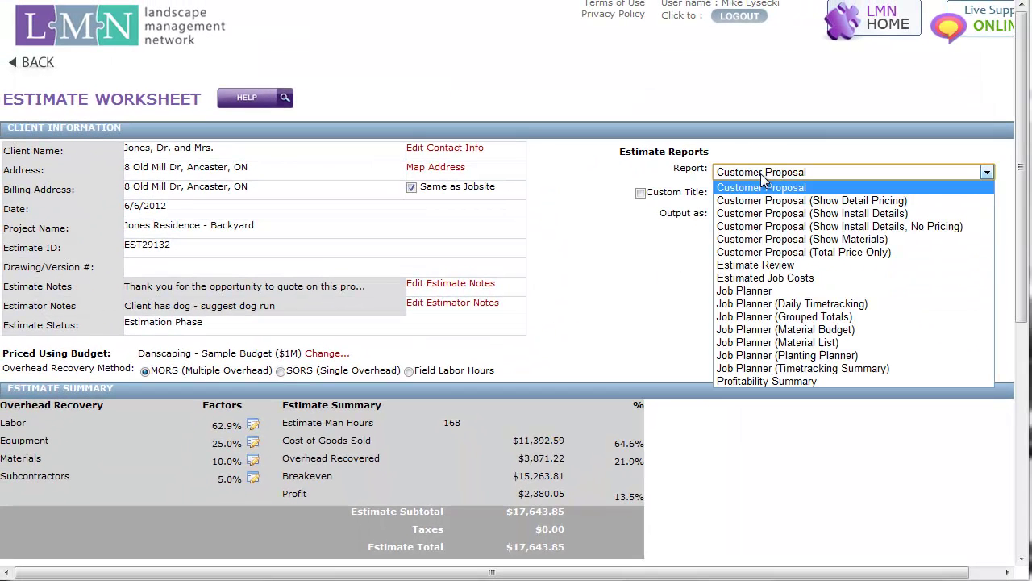
left_click(773, 291)
left_click(944, 231)
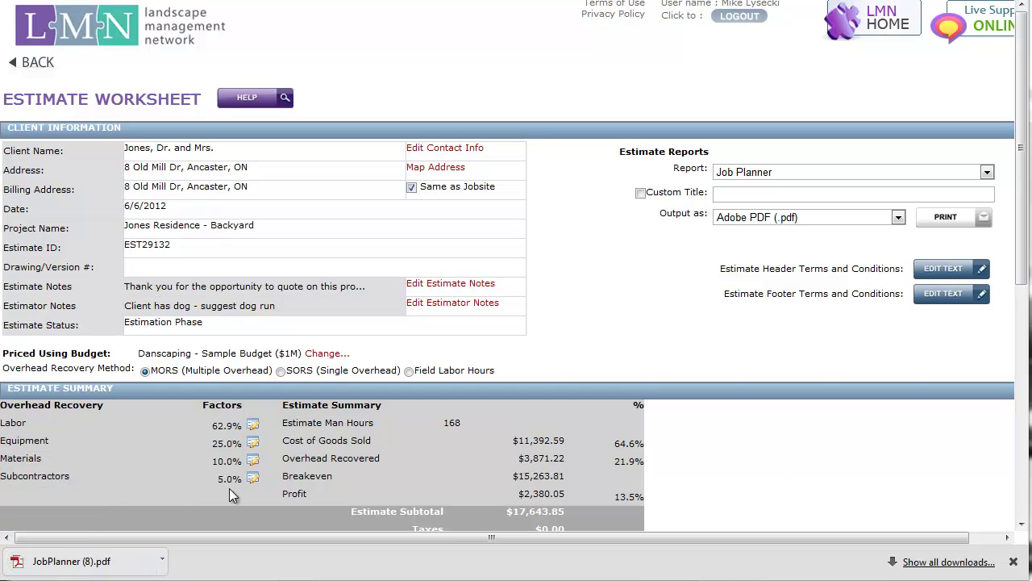
- Open JobPlanner (8).pdf and scroll through Mobilization, Site Prep and Back Patio And Walkway items
left_click(71, 560)
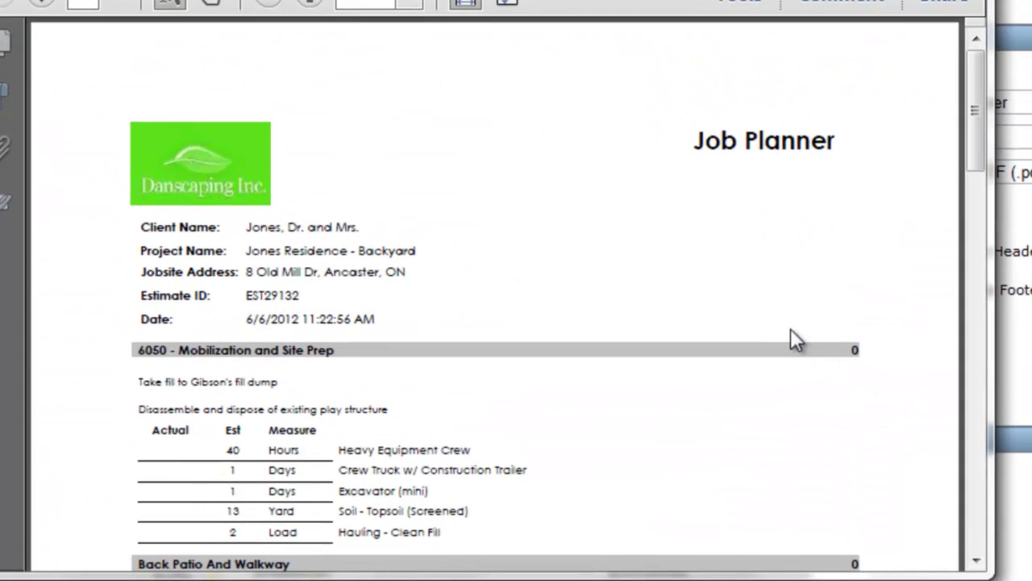
scroll(791, 331, "down", 5)
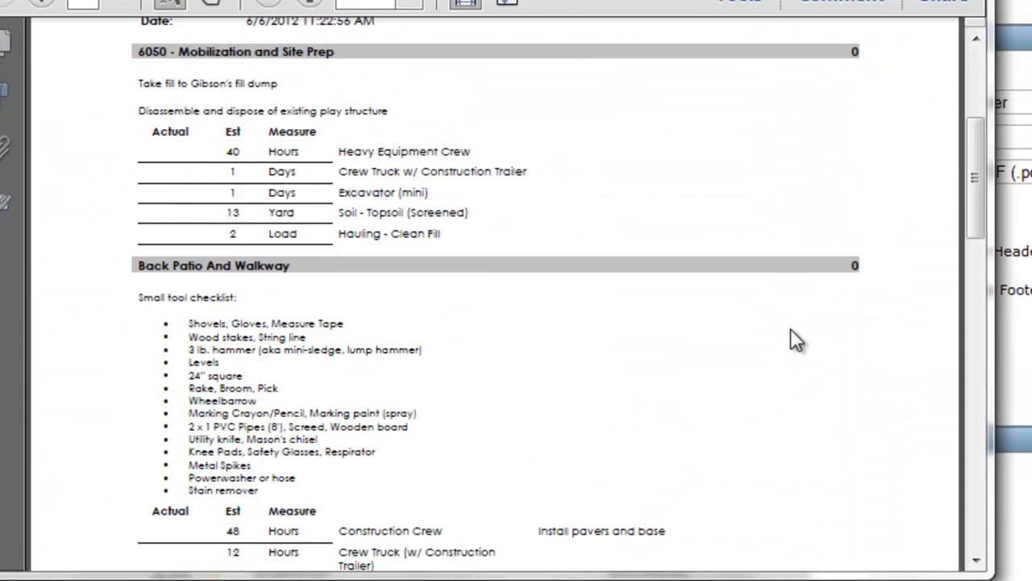
scroll(791, 329, "down", 4)
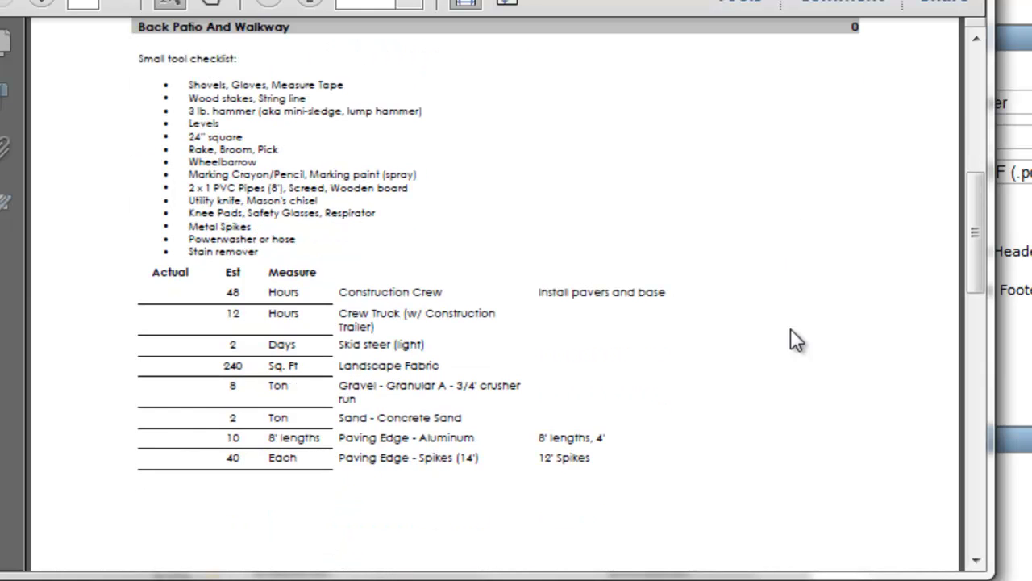